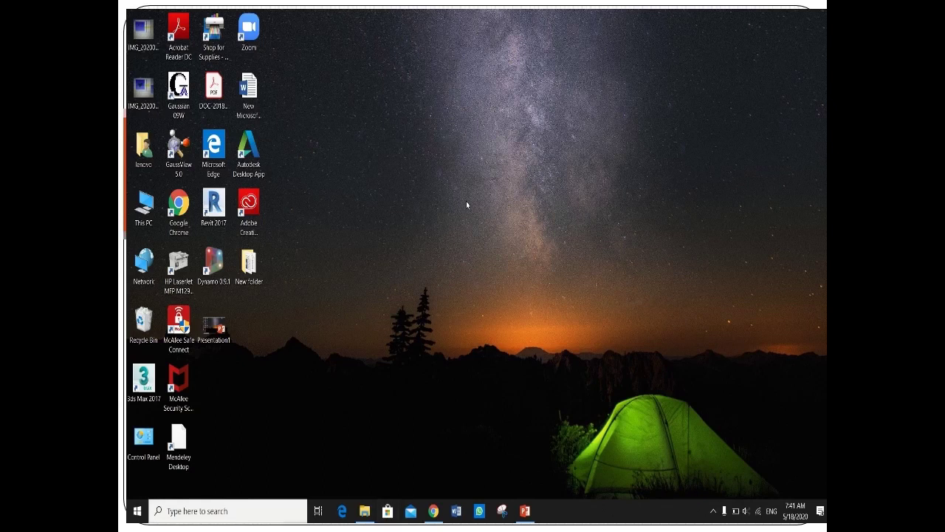
Step: Open the Chitosan Gaussian input file from the Chitosan folder in GaussView, maximize its window and turn the molecule face-on
mouse_move(426, 13)
left_click(373, 508)
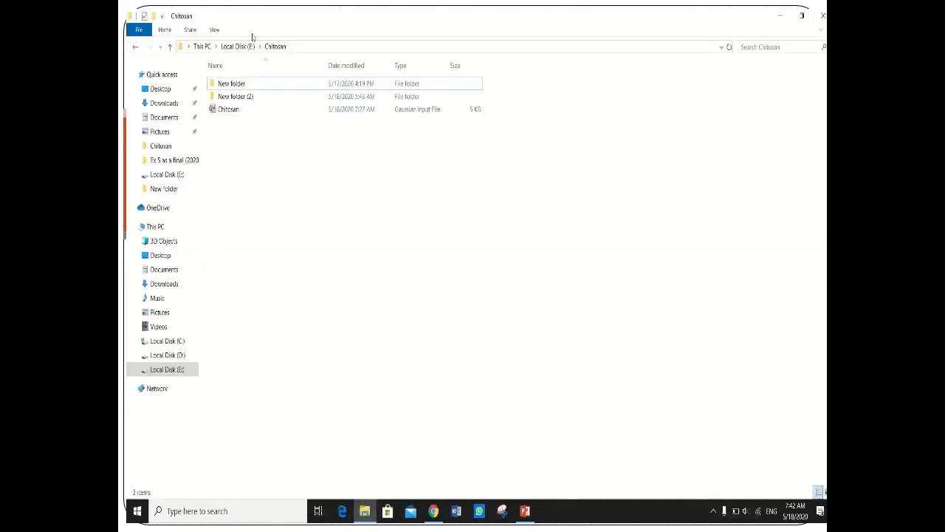
double_click(243, 111)
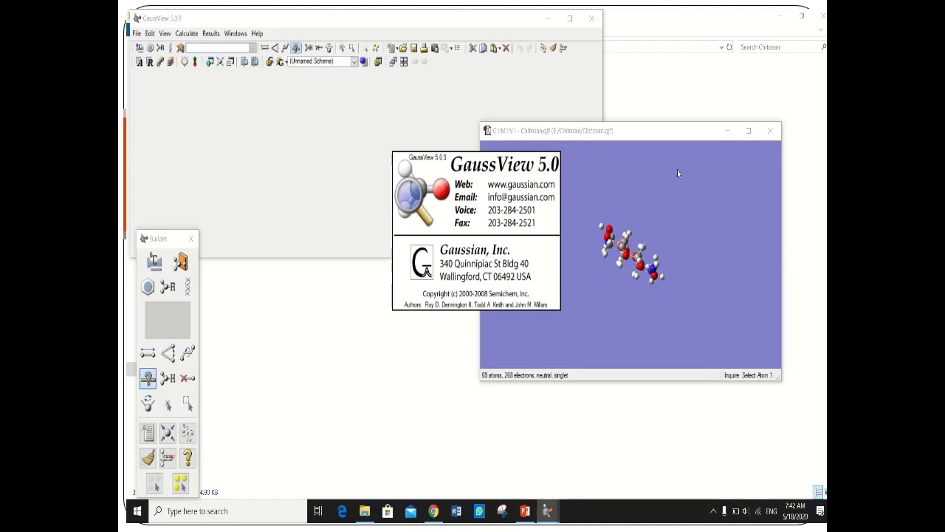
left_click(748, 131)
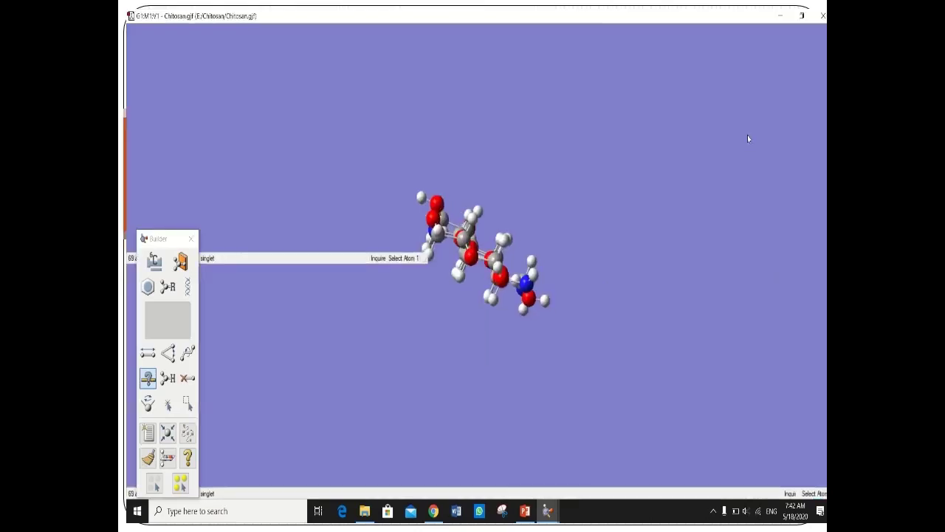
left_click_drag(583, 272, 640, 345)
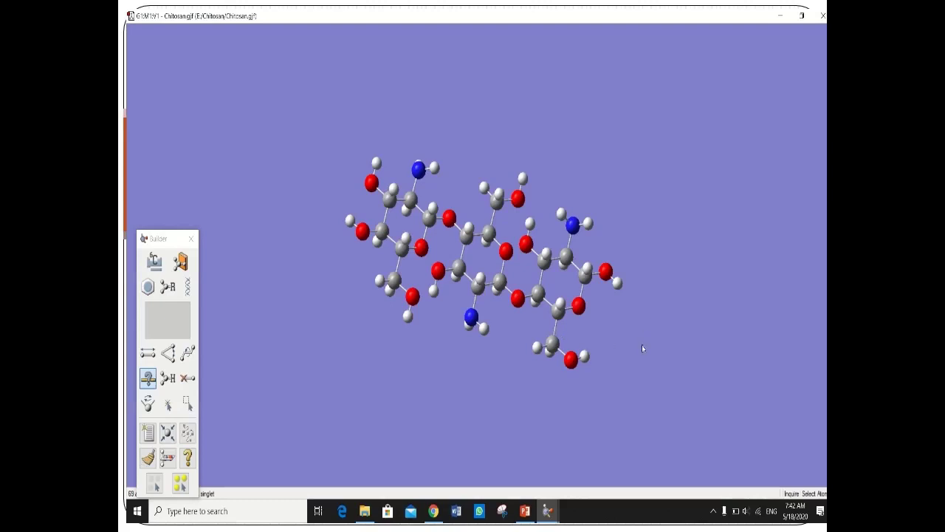
mouse_move(643, 299)
left_mouse_down()
mouse_move(644, 311)
mouse_move(646, 291)
left_mouse_up()
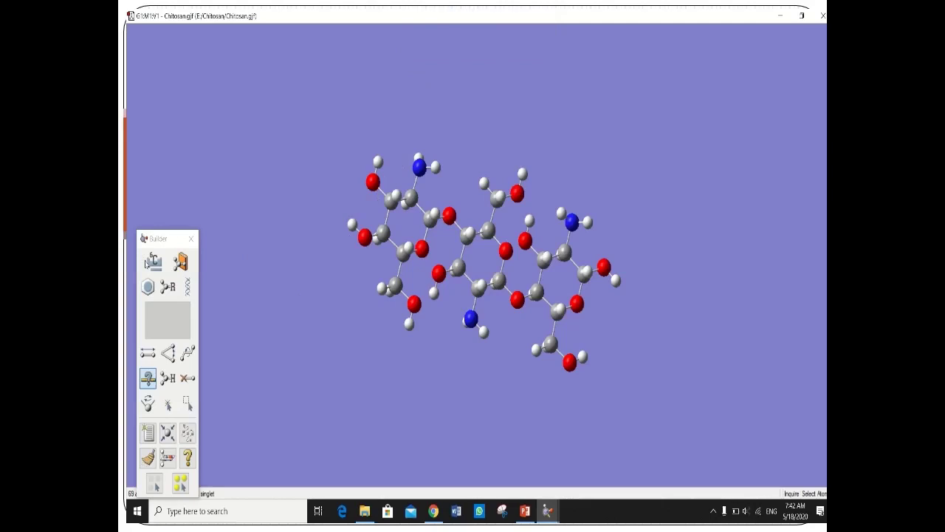
Step: Attach a six-coordinate nickel fragment in place of the upper hydrogen on the leftmost ring's amino group
left_click(154, 260)
left_click(155, 261)
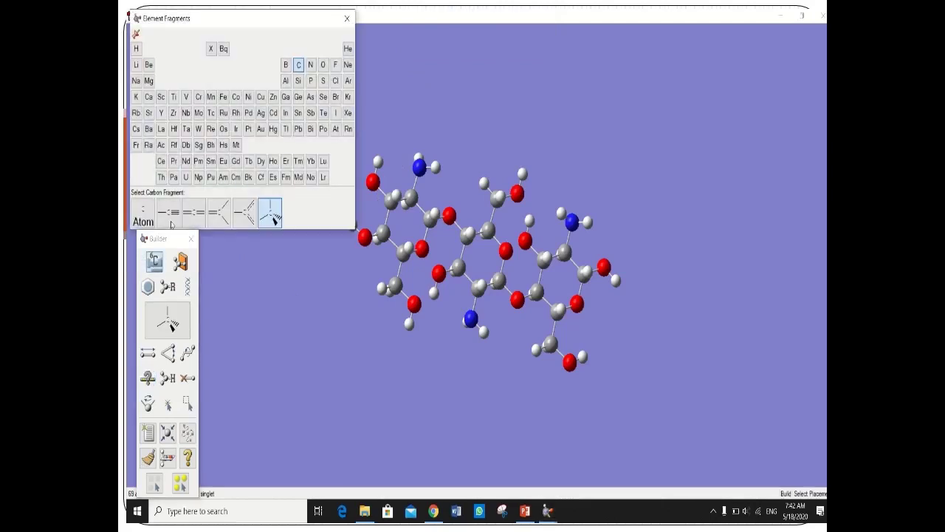
left_click(252, 96)
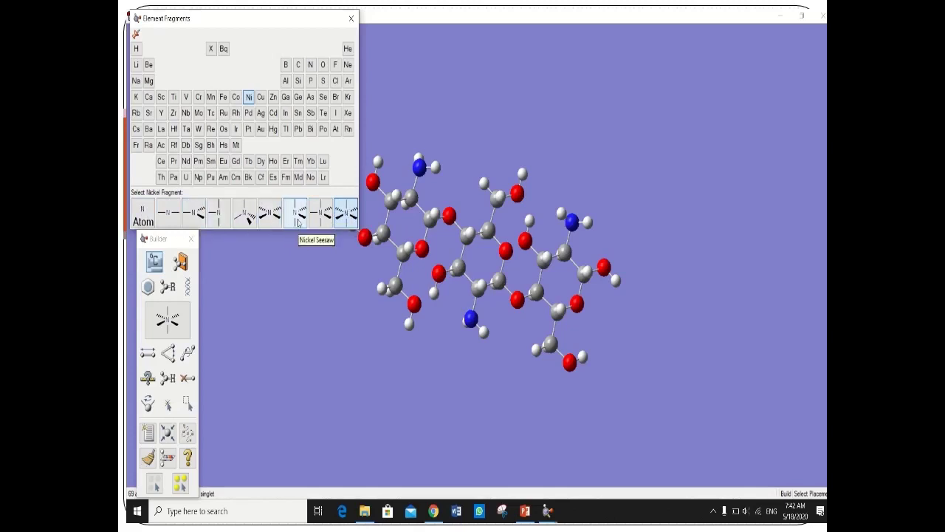
left_click(344, 216)
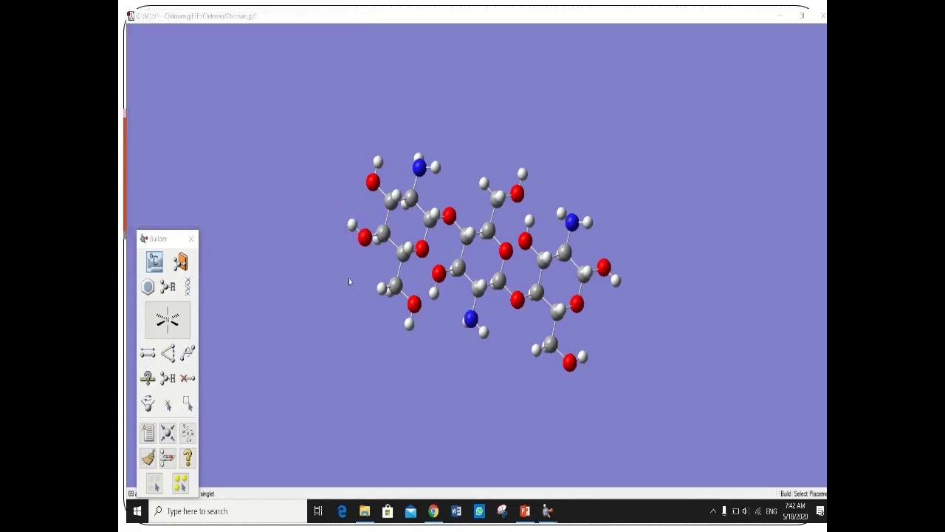
left_click_drag(458, 145, 445, 167)
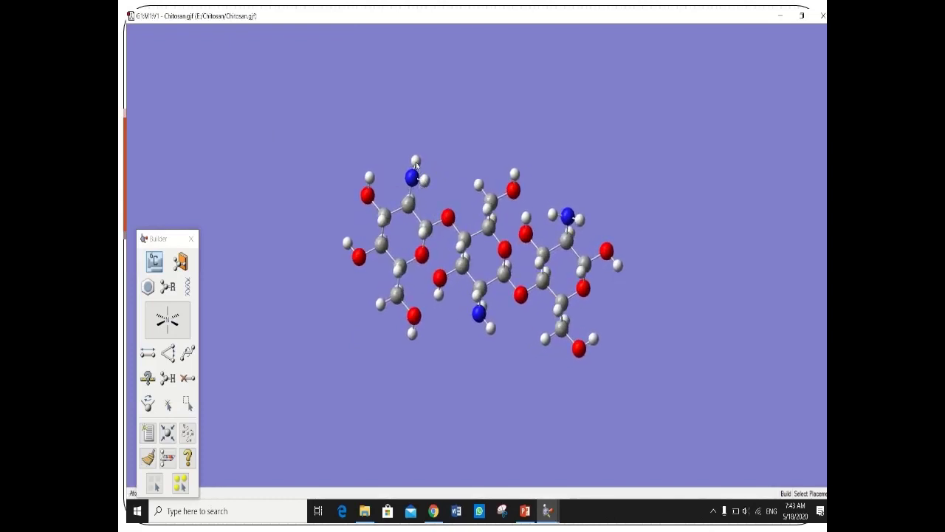
left_click(416, 162)
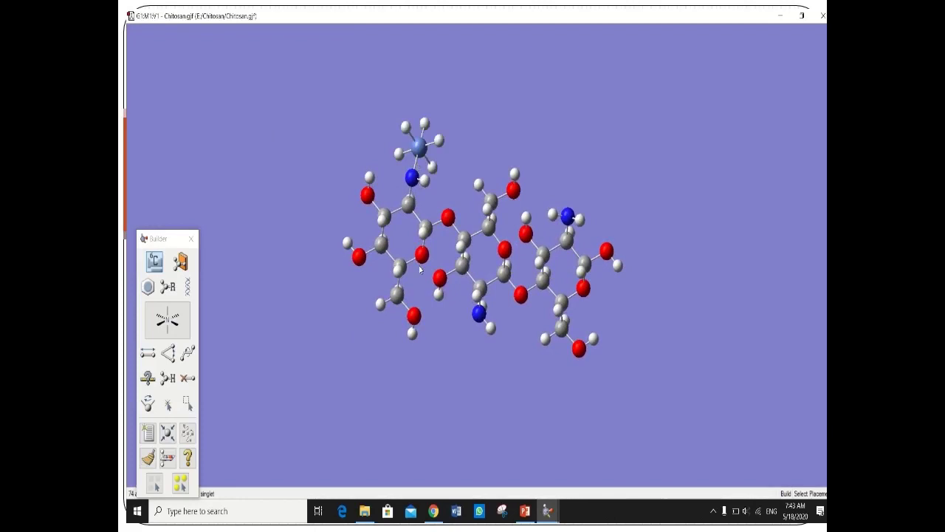
Step: Change the bond between the leftmost amino nitrogen and the nickel atom to the single dashed bond type
left_click(148, 355)
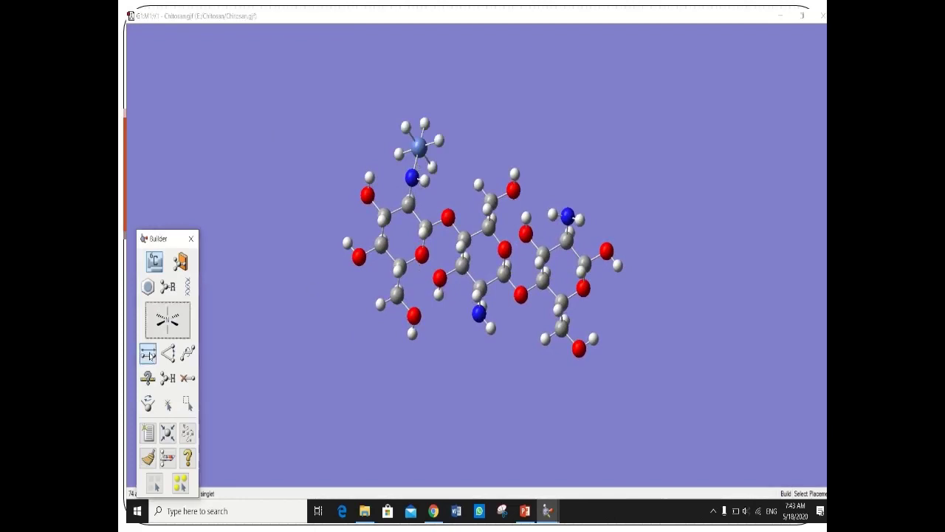
left_click(412, 178)
left_click(418, 150)
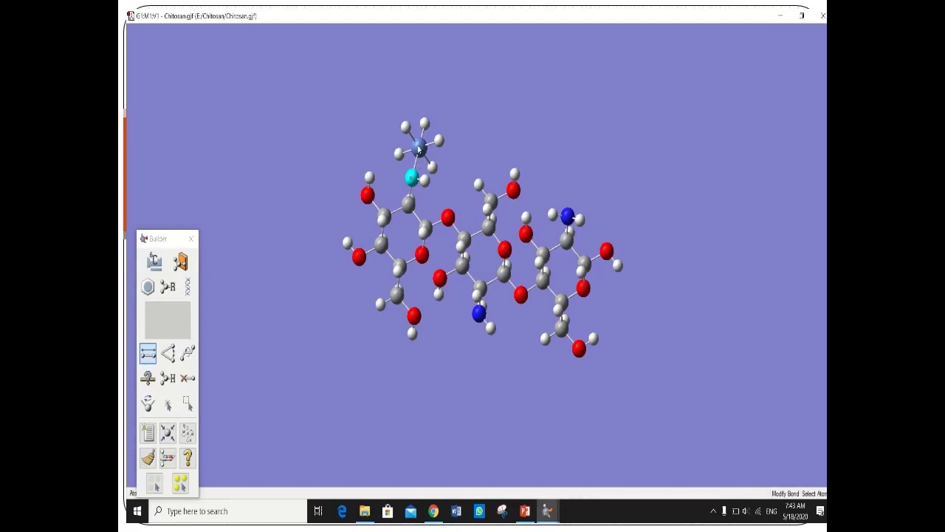
left_click(563, 53)
left_click(440, 165)
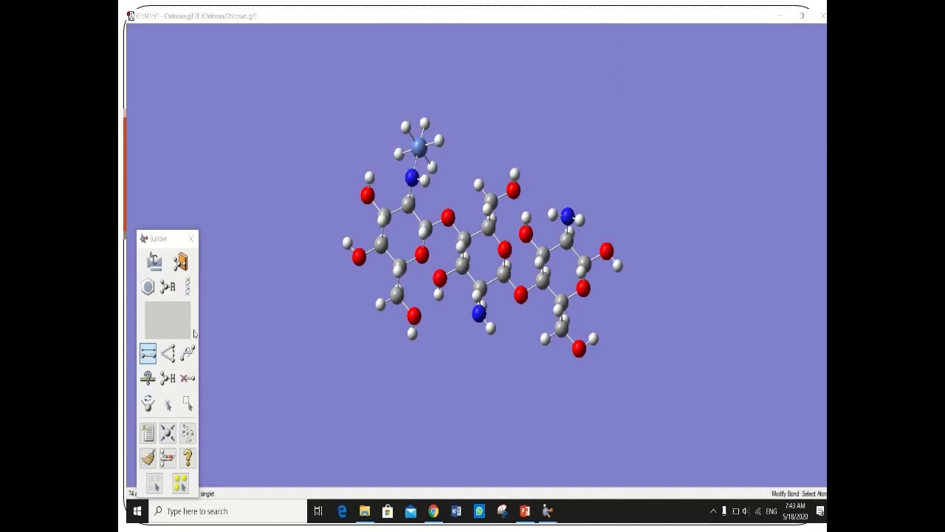
Step: Replace the five hydrogens around the nickel atom with two-coordinate oxygen fragments, forming hydroxyl groups
left_click(153, 260)
left_click(153, 260)
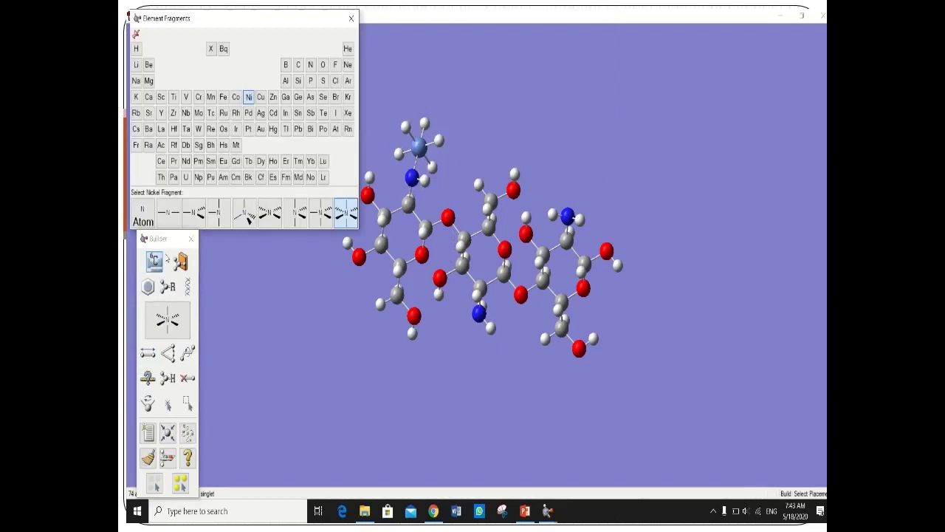
left_click(322, 66)
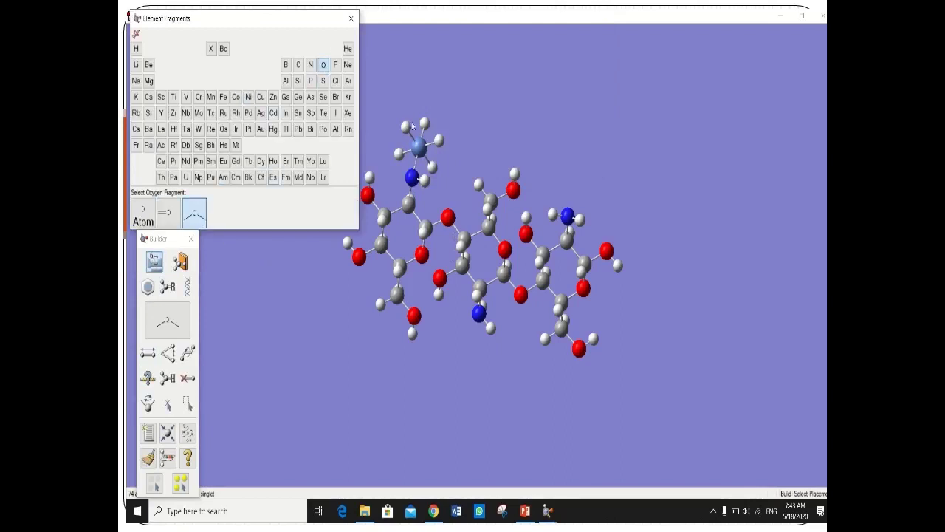
left_click(401, 154)
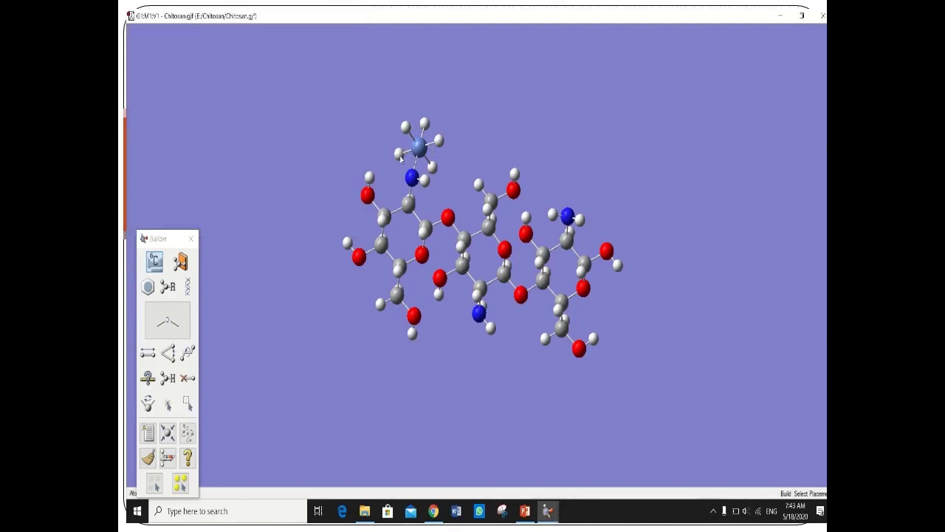
left_click(405, 129)
left_click(425, 124)
left_click(439, 140)
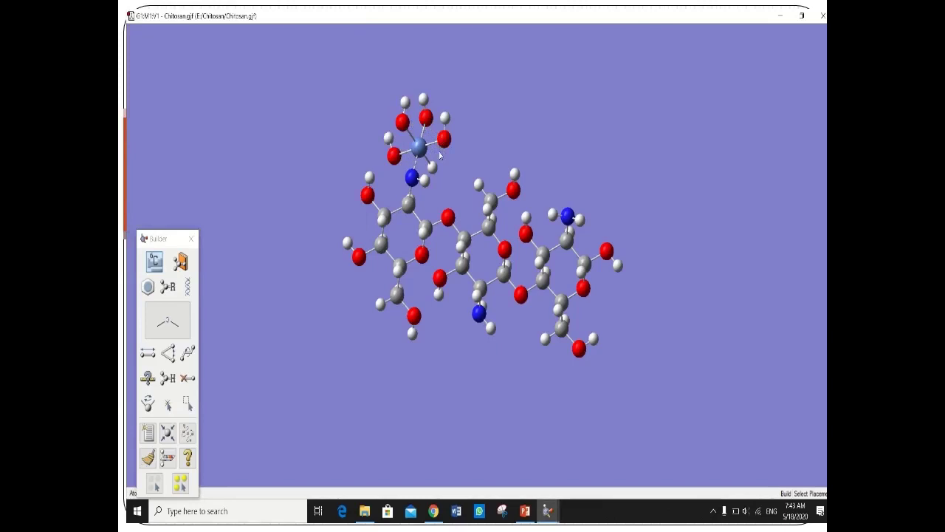
left_click(433, 169)
mouse_move(477, 130)
left_mouse_down()
mouse_move(470, 125)
mouse_move(488, 128)
left_mouse_up()
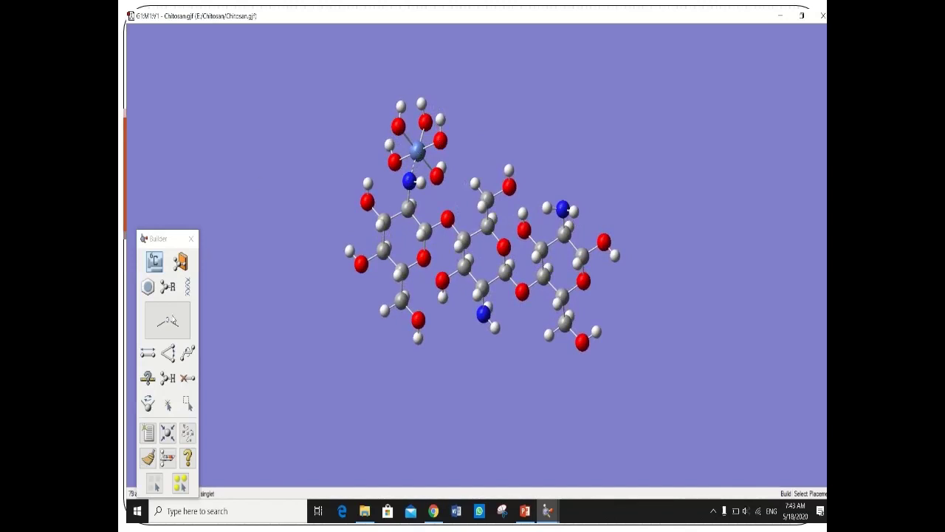
Step: Change the nickel bonds to the left and upper-left hydroxyl oxygens to the single dashed bond type
left_click(149, 353)
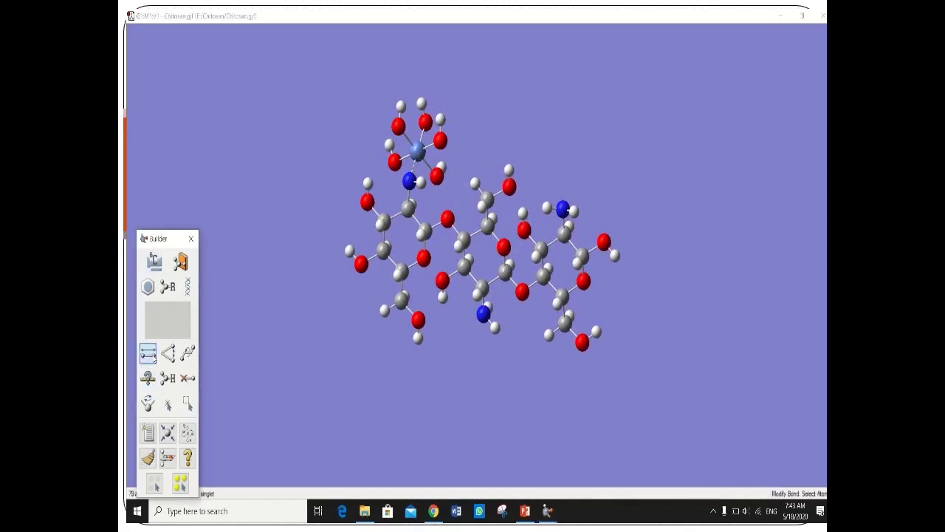
left_click(396, 162)
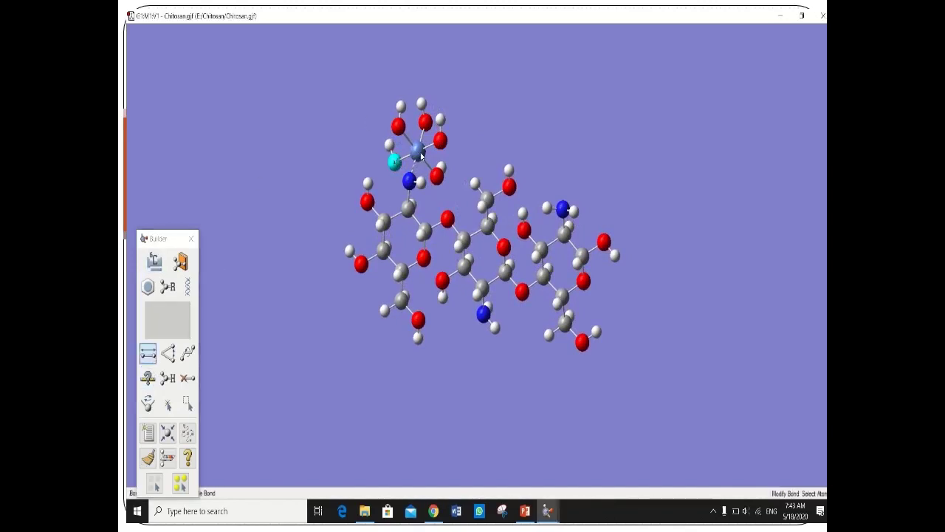
left_click(418, 153)
left_click(563, 53)
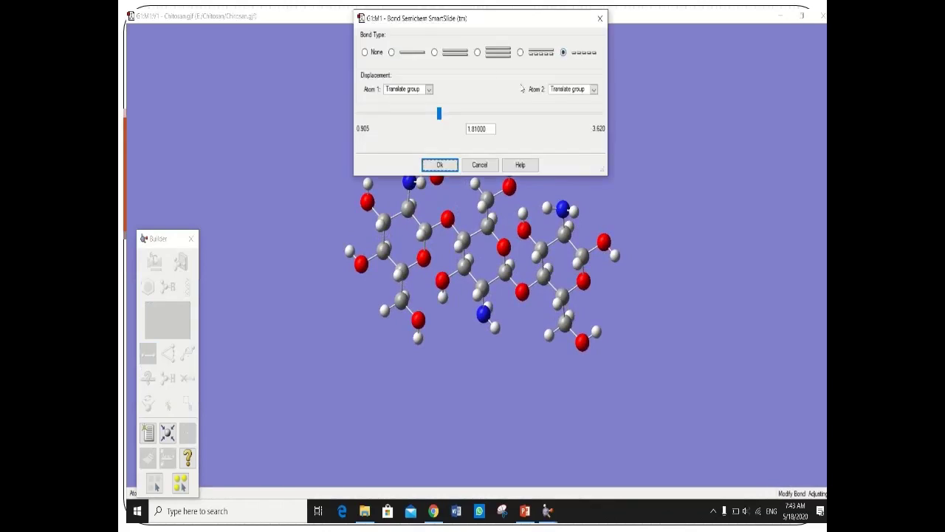
left_click(439, 164)
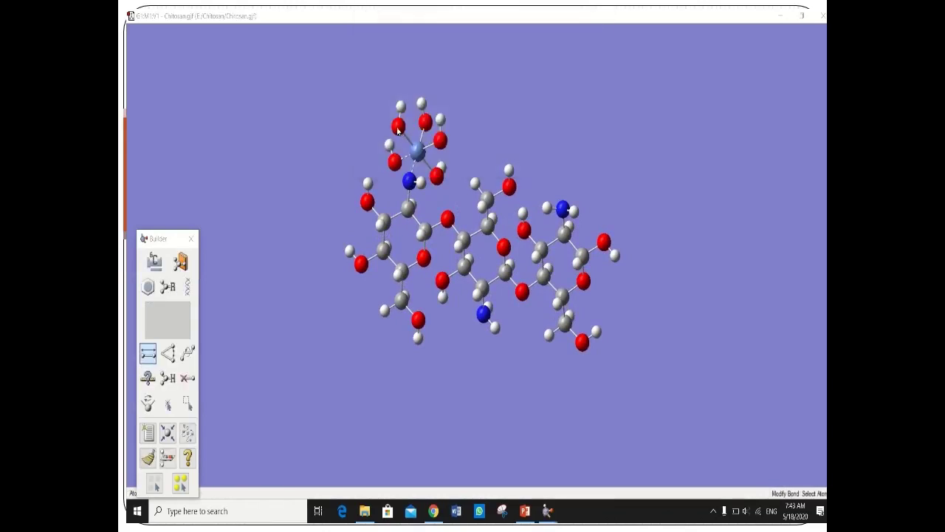
left_click(399, 127)
left_click(418, 154)
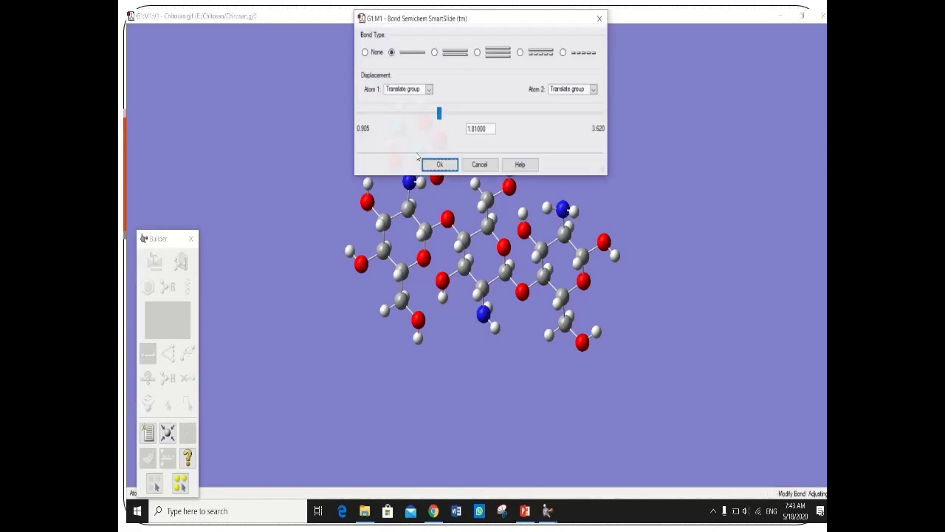
left_click(563, 53)
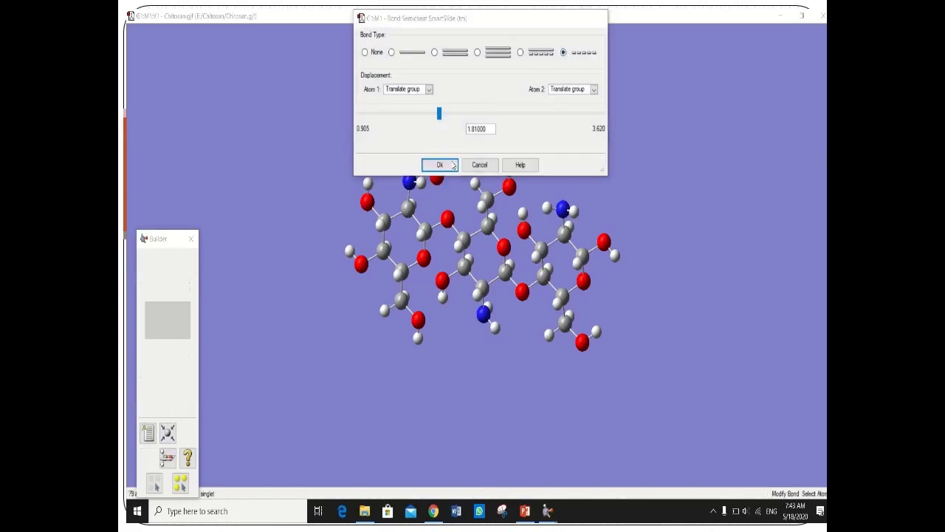
left_click(440, 165)
Step: Change the nickel bonds to the remaining three hydroxyl oxygens to the single dashed bond type
left_click(426, 122)
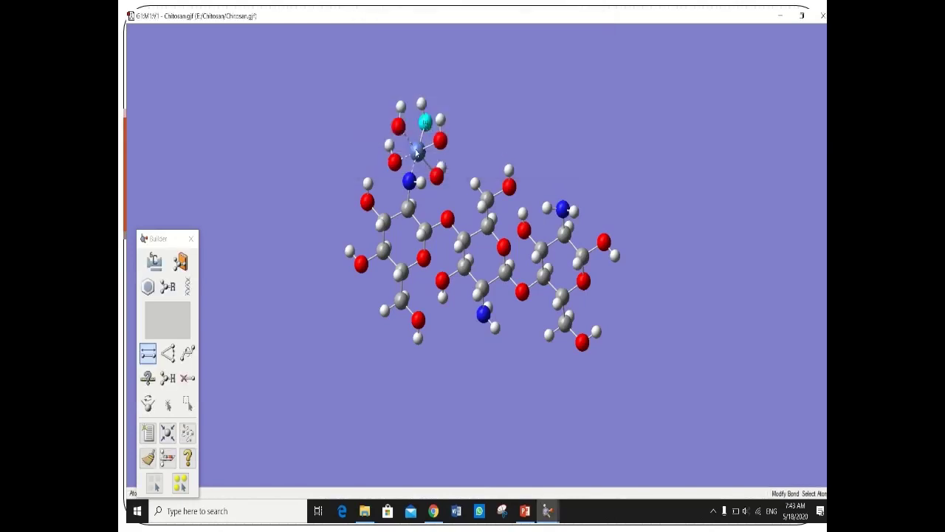
left_click(418, 153)
left_click(564, 53)
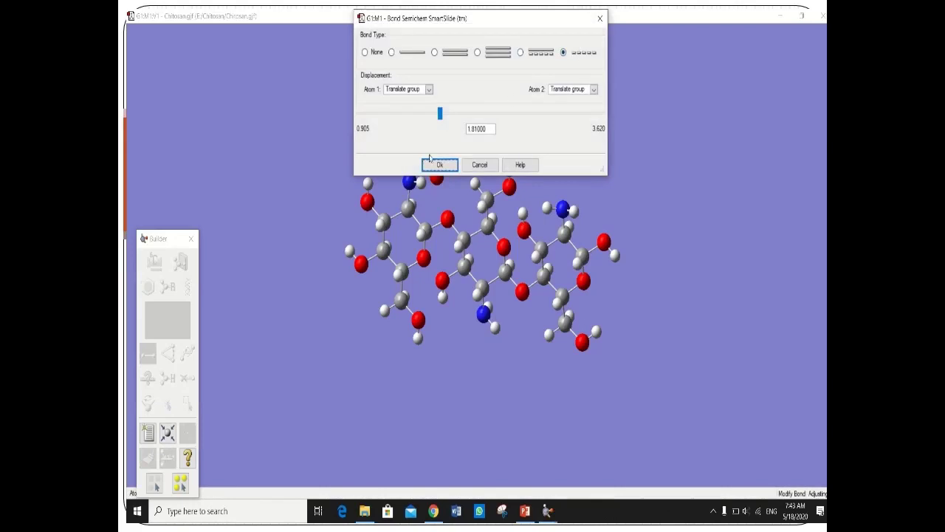
left_click(438, 164)
left_click(418, 154)
left_click(563, 53)
left_click(439, 164)
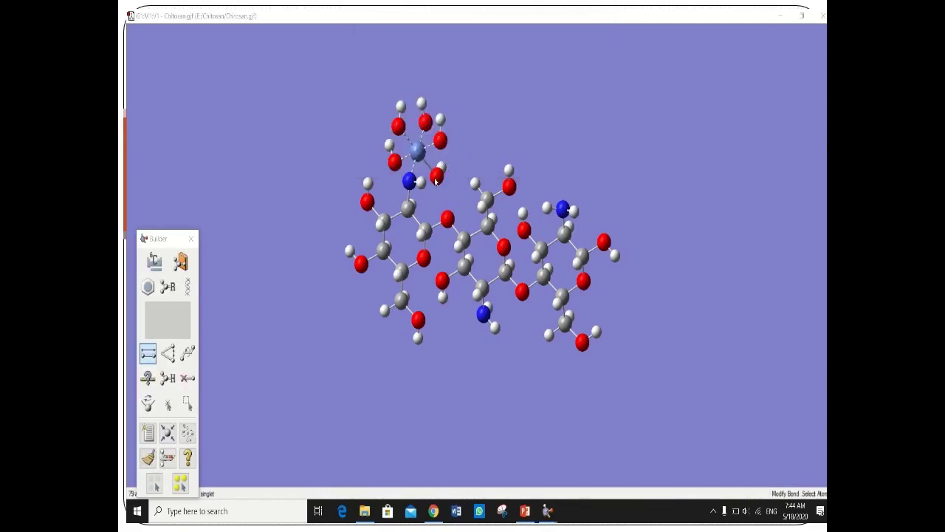
left_click(436, 178)
left_click(418, 153)
left_click(564, 52)
left_click(439, 164)
mouse_move(485, 132)
left_mouse_down()
mouse_move(487, 114)
mouse_move(498, 114)
mouse_move(500, 133)
mouse_move(483, 150)
mouse_move(503, 131)
mouse_move(492, 128)
left_mouse_up()
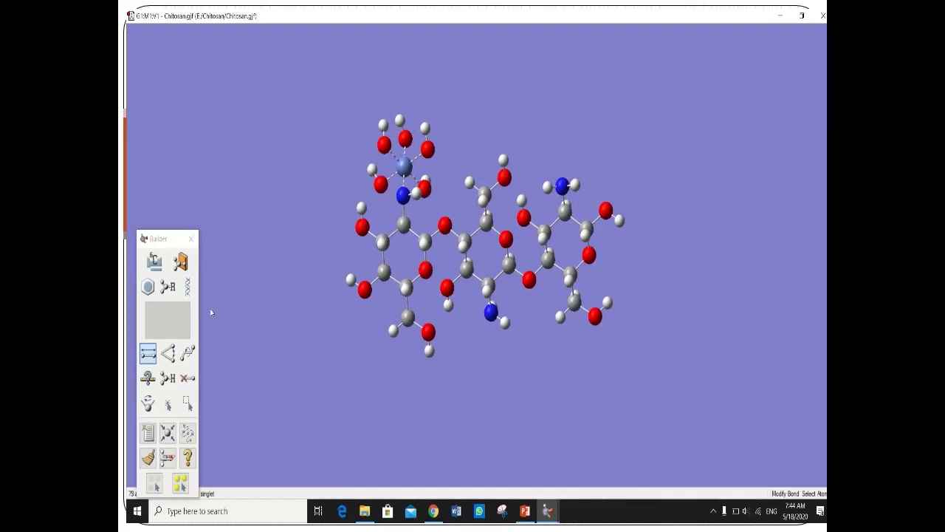
Step: Attach a second six-coordinate nickel fragment in place of the right hydrogen on the rightmost ring's amino group
left_click(154, 260)
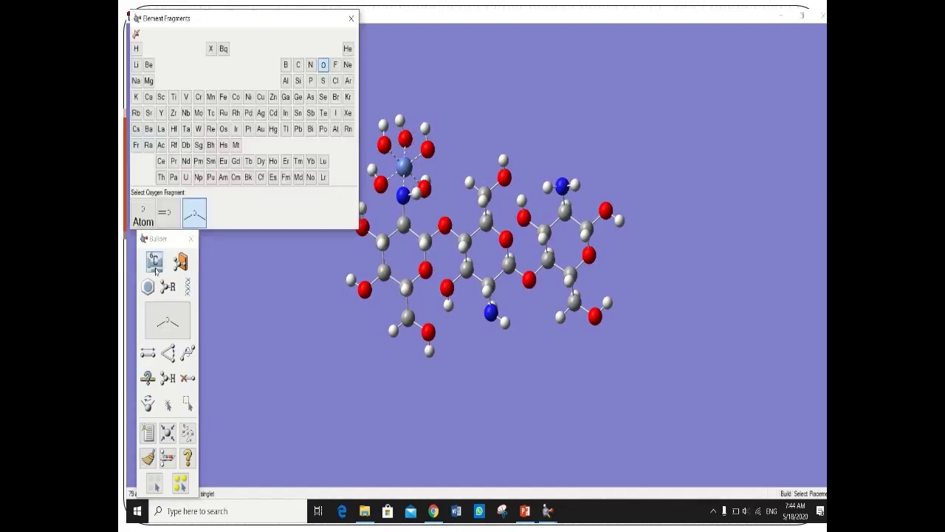
left_click(248, 98)
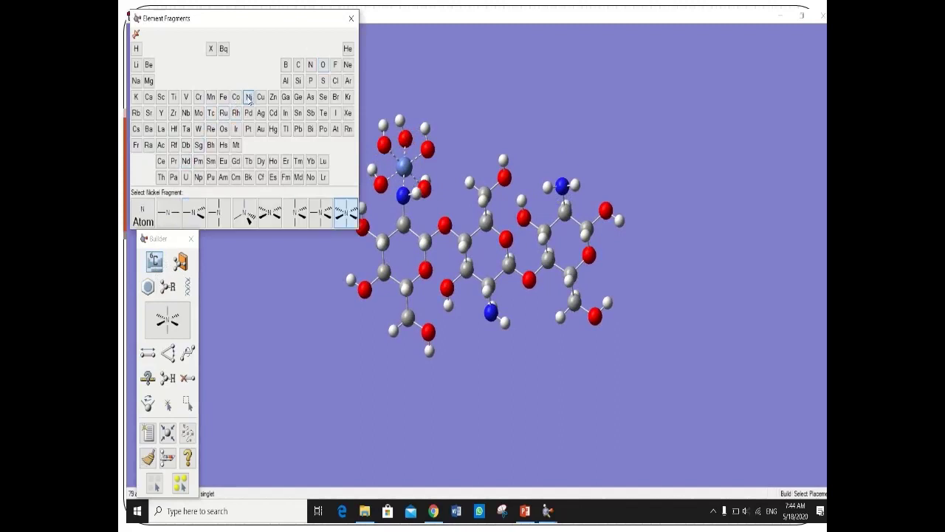
left_click(346, 214)
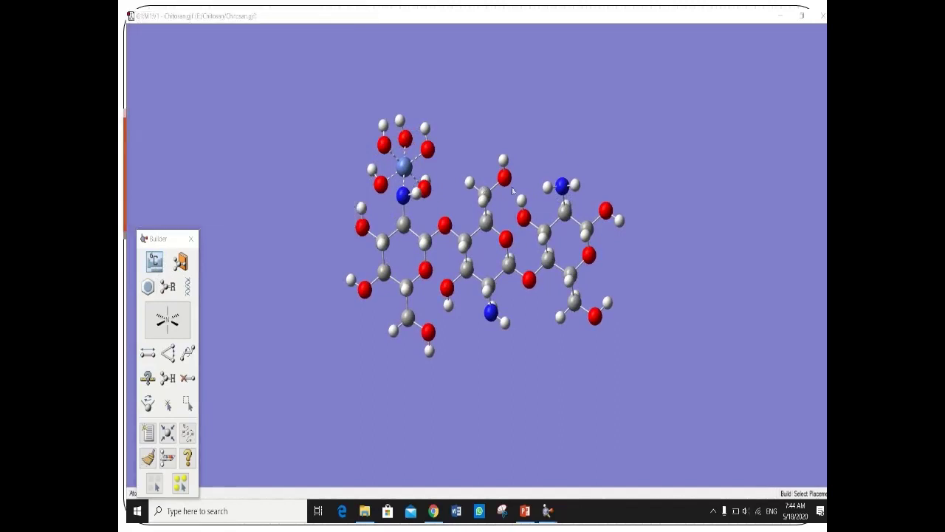
mouse_move(591, 173)
left_mouse_down()
mouse_move(592, 162)
mouse_move(578, 170)
left_mouse_up()
left_click(578, 170)
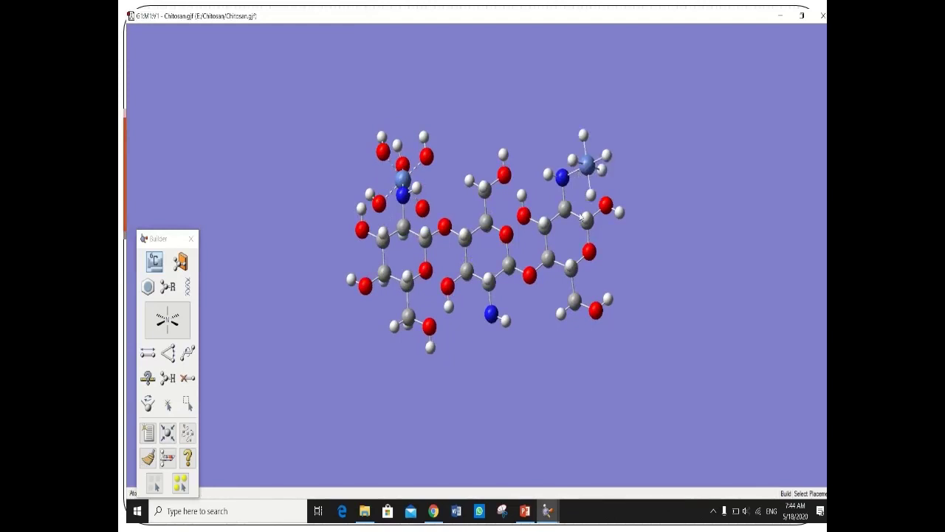
Step: Change the nitrogen–nickel bond on the rightmost ring's amino group to the single dashed bond type
left_click(148, 352)
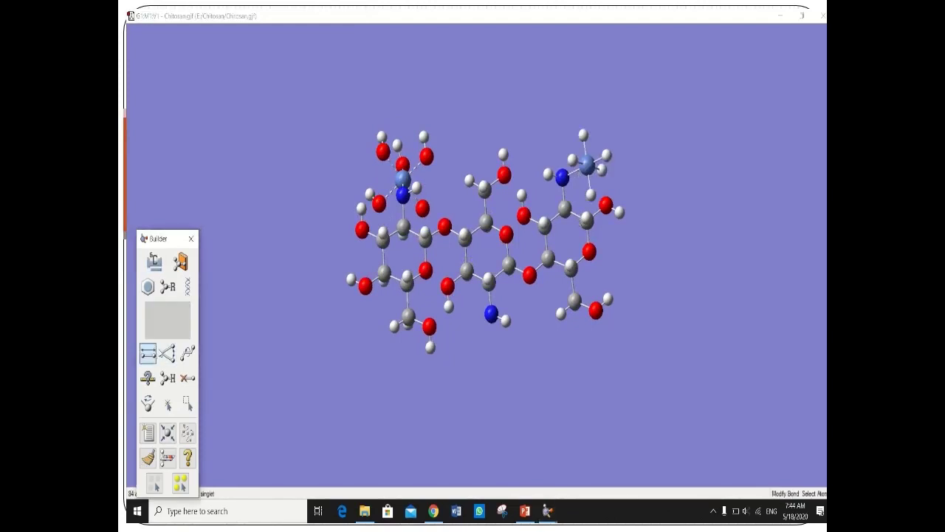
left_click(562, 178)
left_click(587, 165)
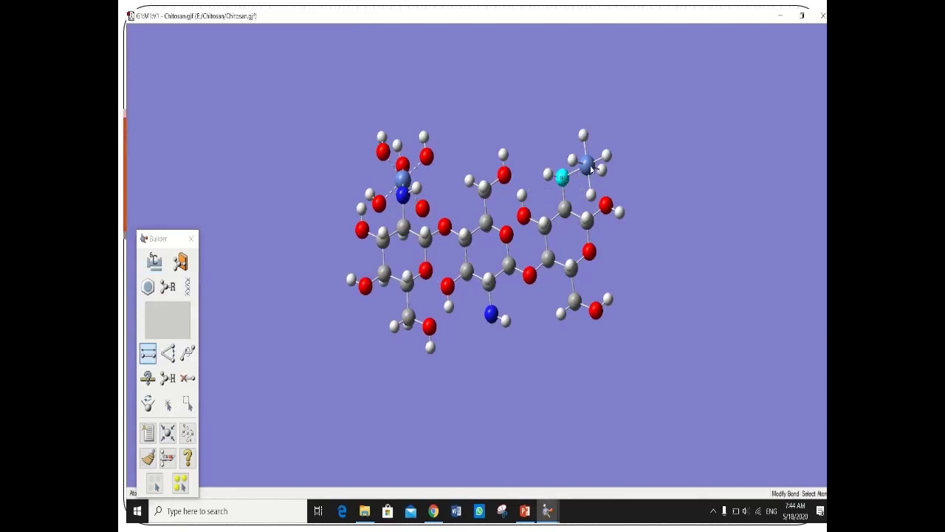
left_click(565, 52)
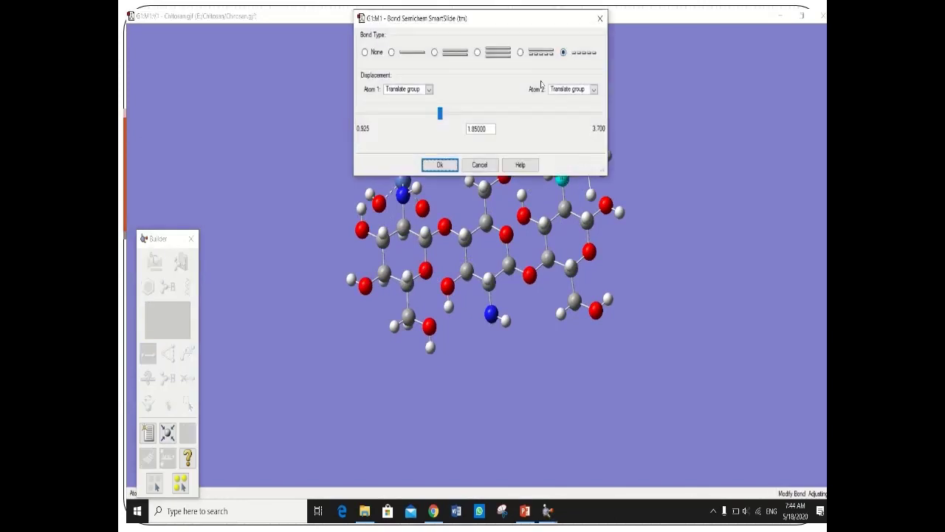
left_click(452, 166)
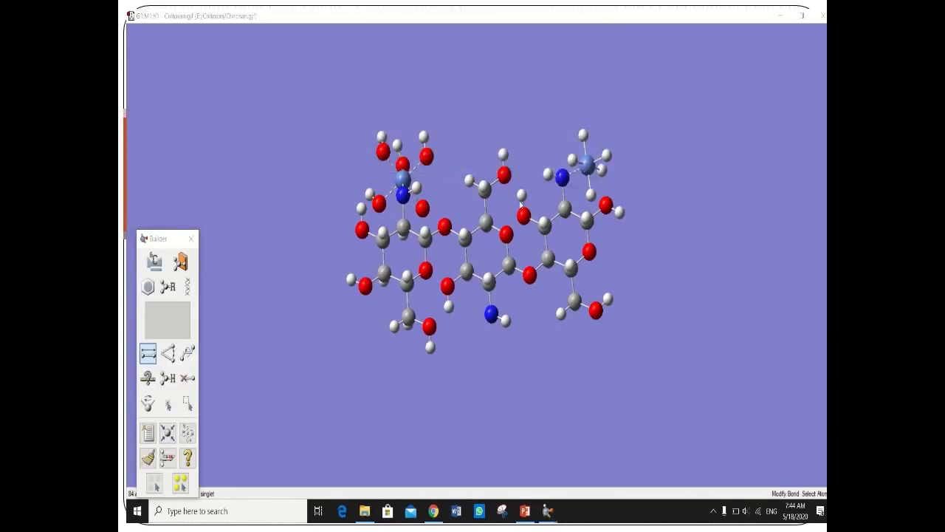
Step: Replace the five hydrogens around the second nickel atom with two-coordinate oxygen fragments, forming hydroxyl groups
left_click(154, 262)
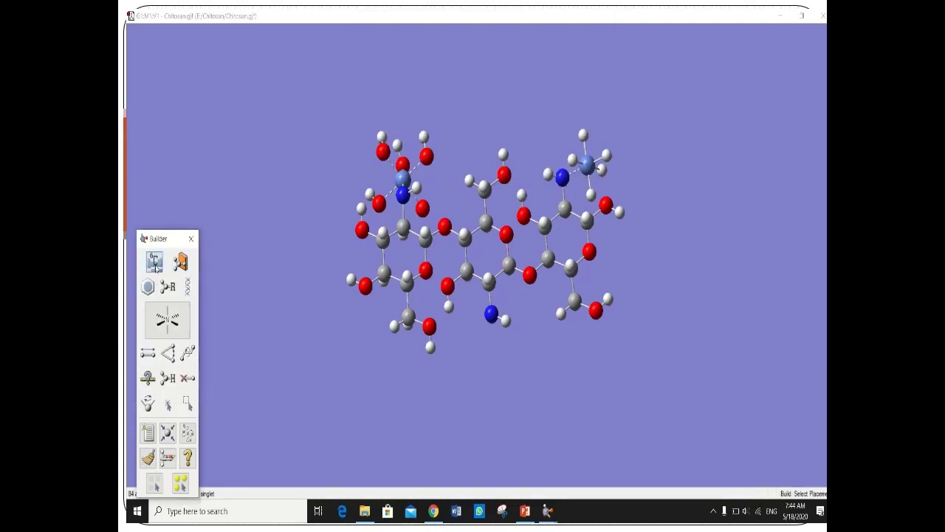
left_click(155, 262)
left_click(323, 65)
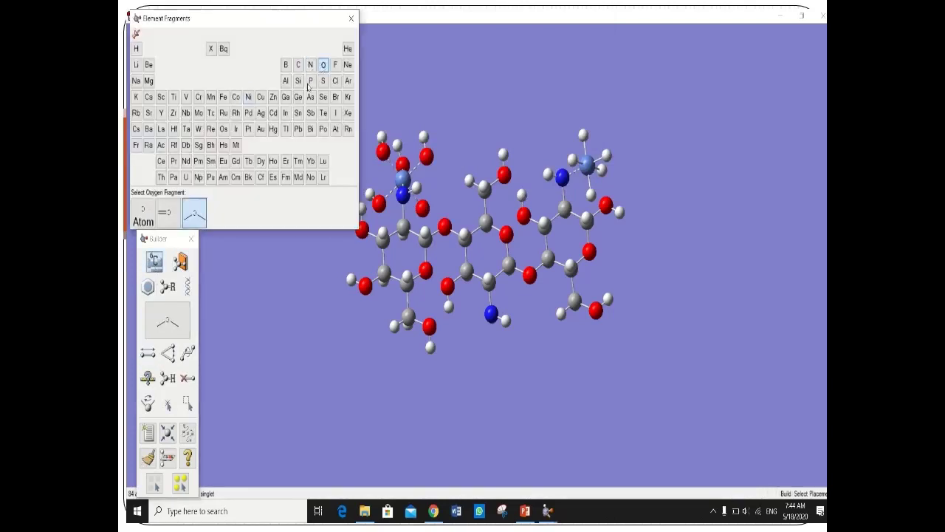
left_click(591, 197)
left_click(602, 170)
left_click(606, 156)
left_click(583, 135)
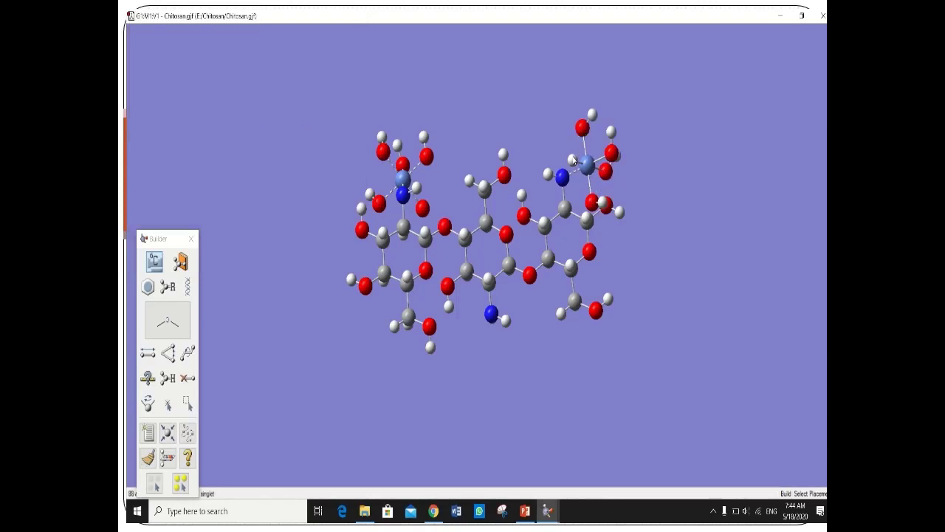
left_click(573, 159)
mouse_move(652, 173)
left_mouse_down()
mouse_move(648, 156)
mouse_move(647, 169)
left_mouse_up()
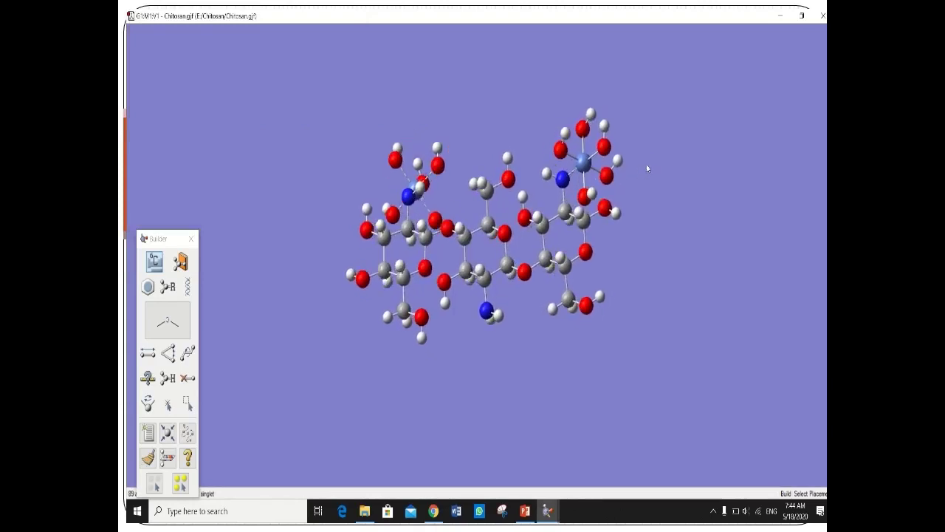
Step: Change the second nickel atom's bonds to the upper-left and top hydroxyl oxygens to the single dashed bond type
left_click(148, 352)
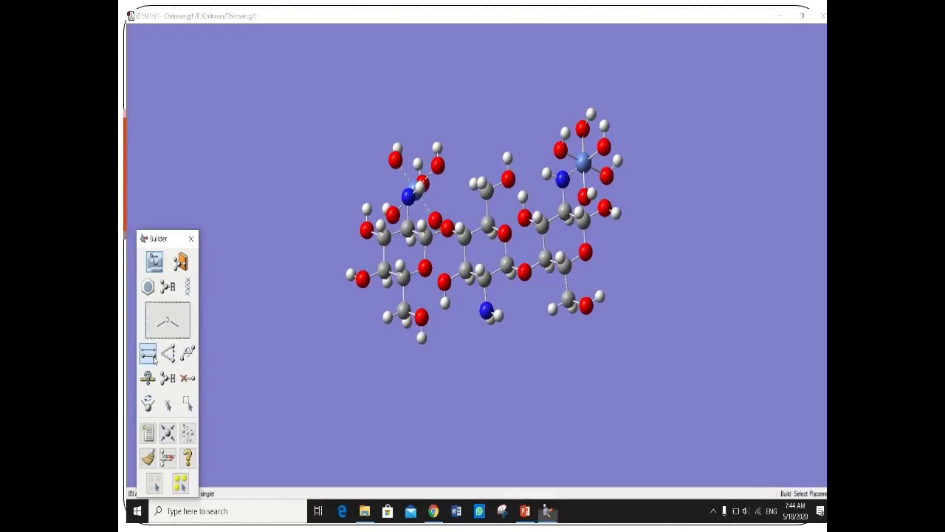
left_click(560, 151)
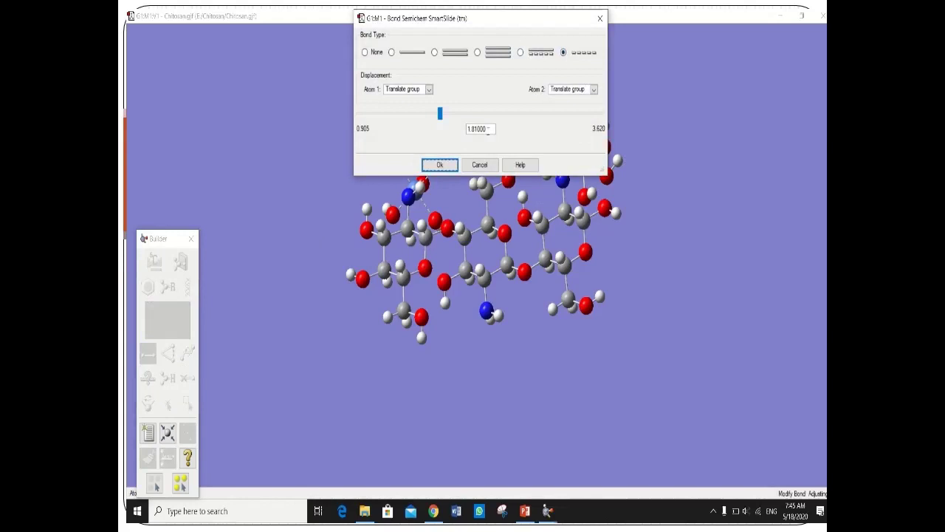
left_click(438, 164)
left_click(581, 131)
left_click(582, 162)
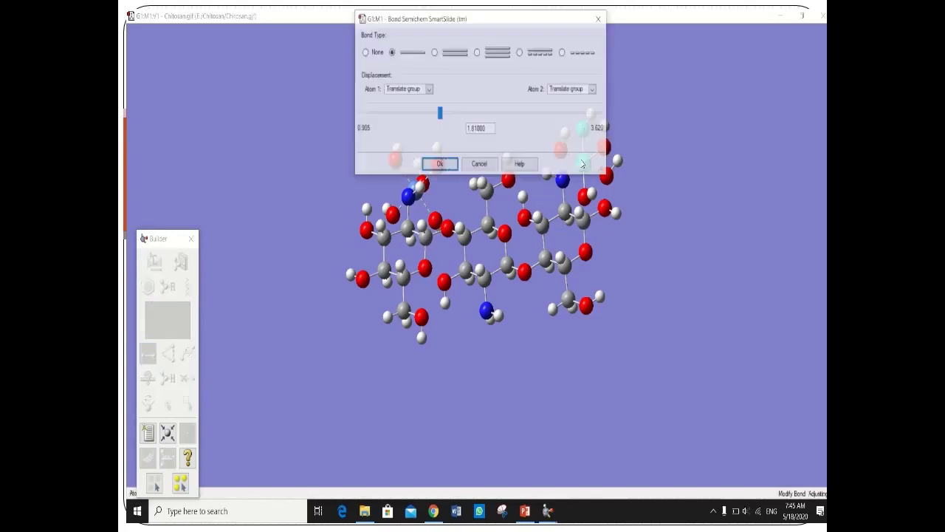
left_click(564, 52)
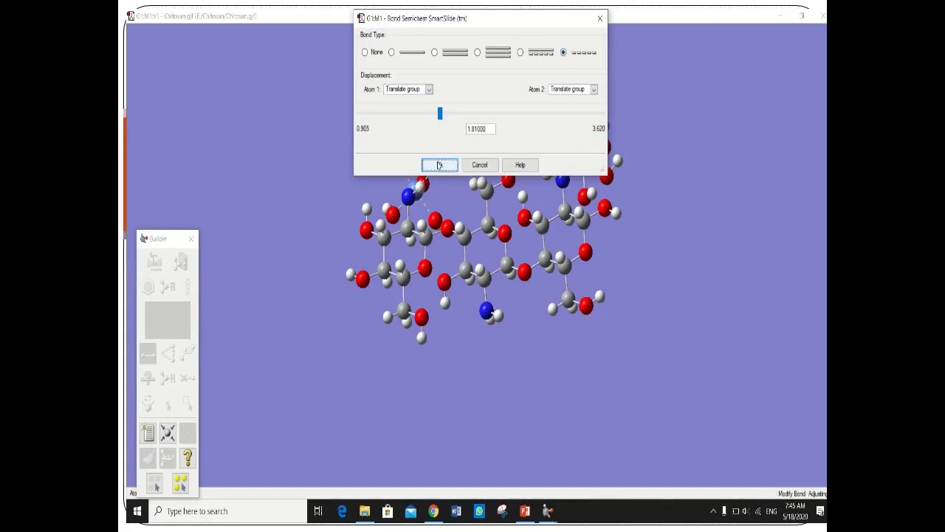
left_click(439, 163)
Step: Change the second nickel atom's bonds to the upper-right, lower-right and bottom hydroxyl oxygens to the single dashed bond type
left_click(585, 162)
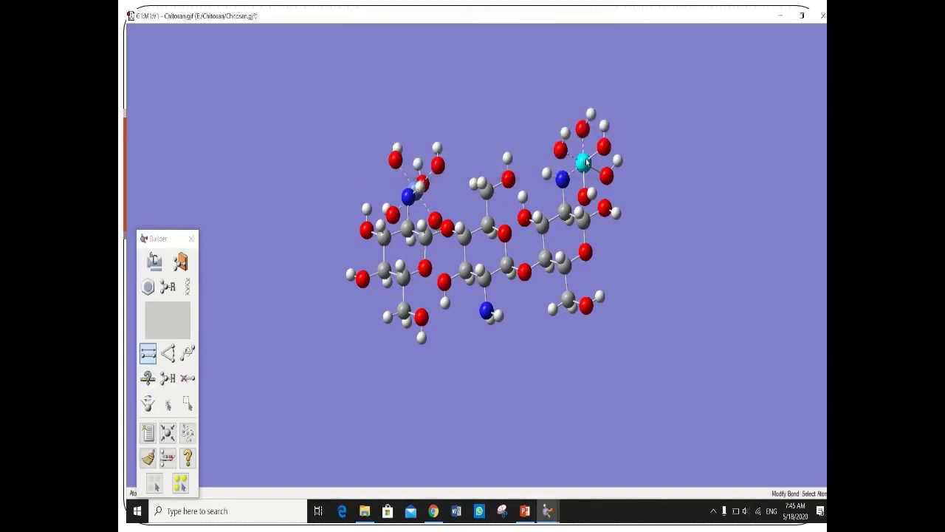
left_click(606, 149)
left_click(563, 53)
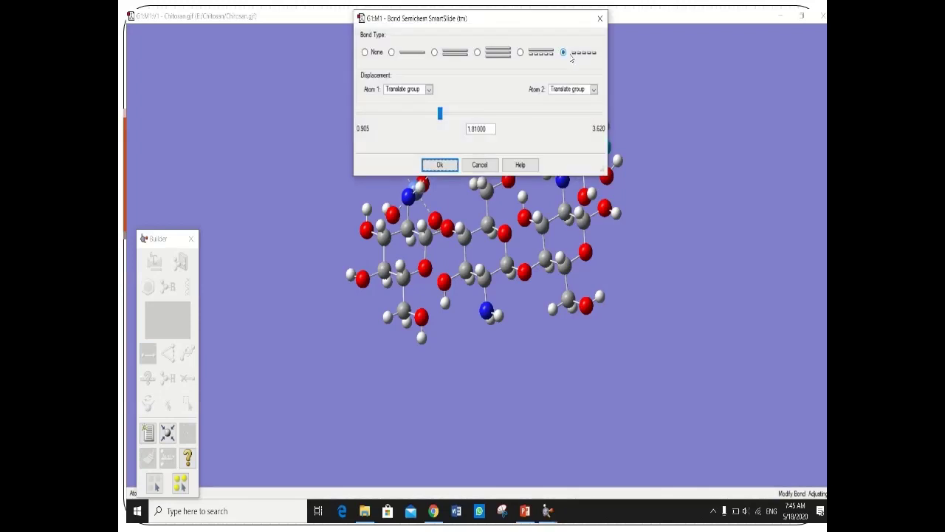
left_click(439, 165)
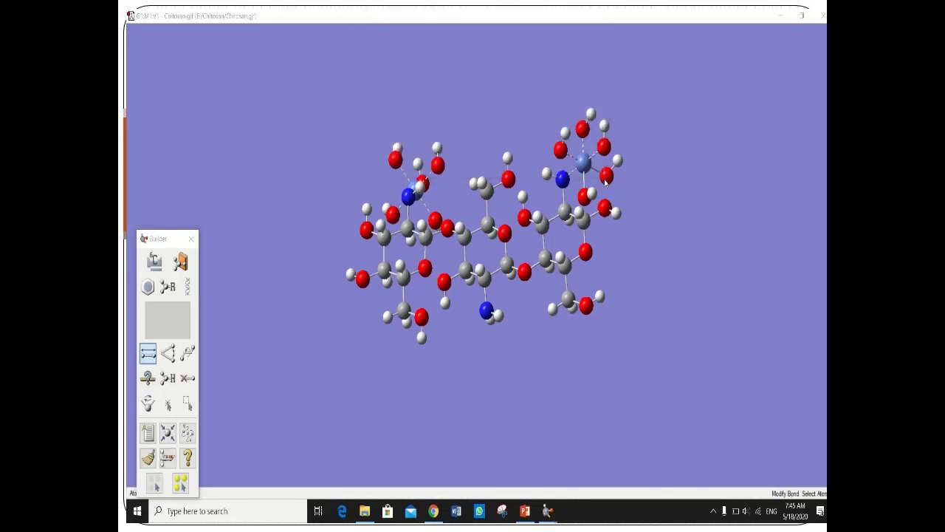
left_click(584, 163)
left_click(606, 176)
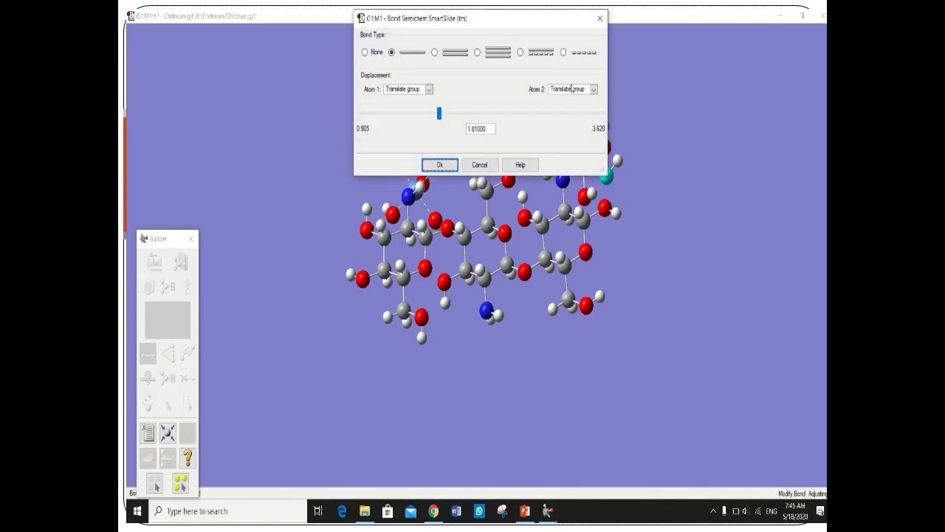
left_click(563, 52)
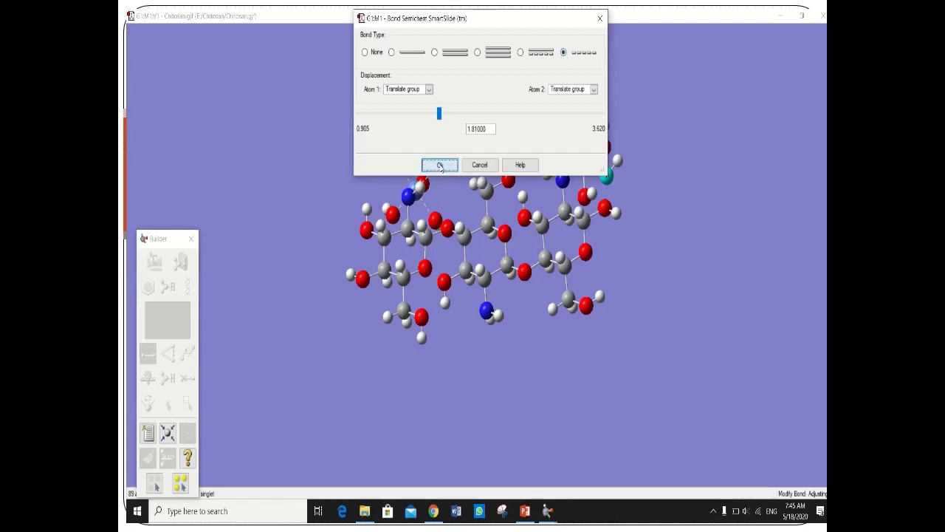
left_click(440, 166)
left_click(583, 196)
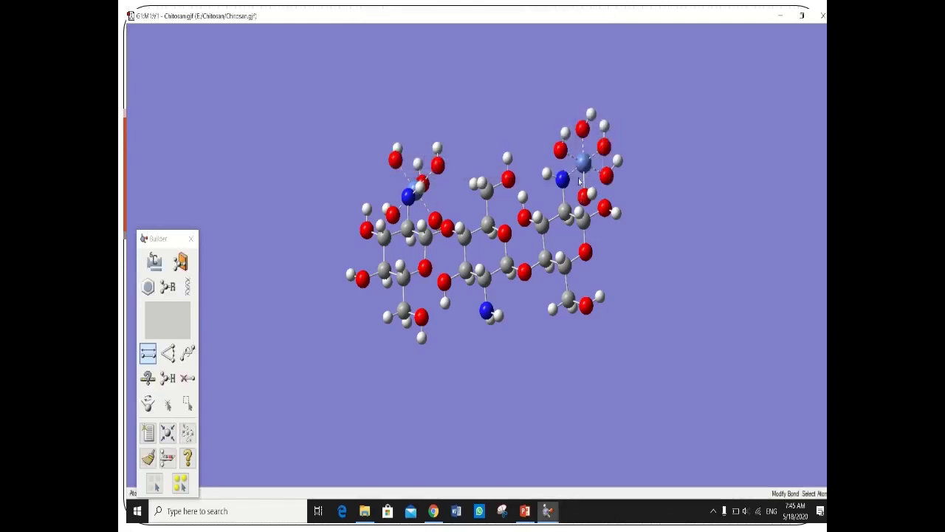
left_click(584, 163)
left_click(564, 52)
left_click(440, 165)
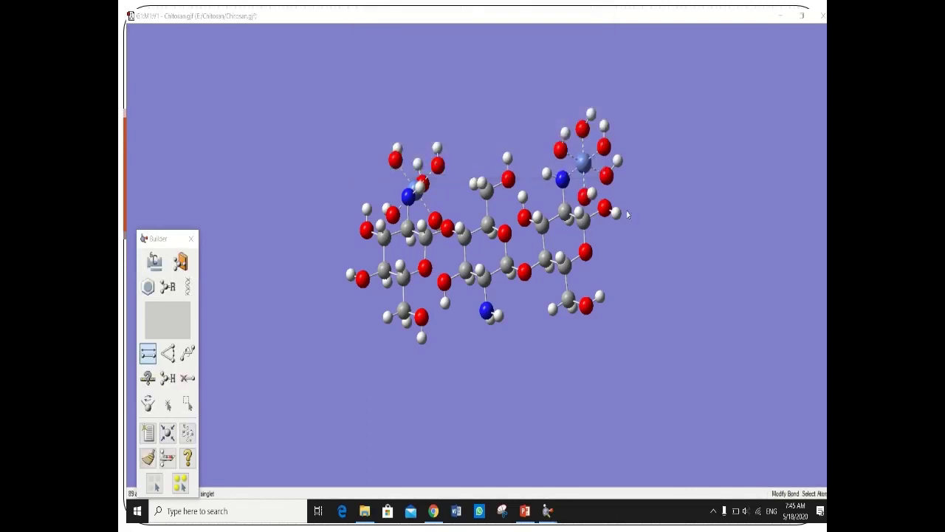
Step: Attach a third six-coordinate nickel fragment in place of the right hydrogen on the middle ring's amino group
mouse_move(641, 236)
left_mouse_down()
mouse_move(655, 219)
mouse_move(648, 247)
mouse_move(631, 221)
left_mouse_up()
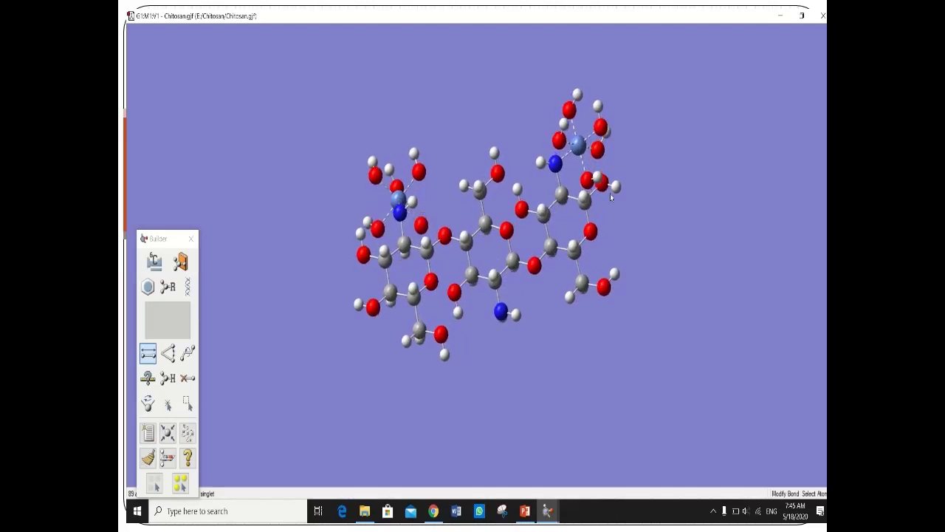
left_click_drag(648, 261, 641, 250)
mouse_move(346, 295)
left_mouse_down()
mouse_move(348, 274)
mouse_move(340, 297)
mouse_move(359, 272)
mouse_move(346, 278)
left_mouse_up()
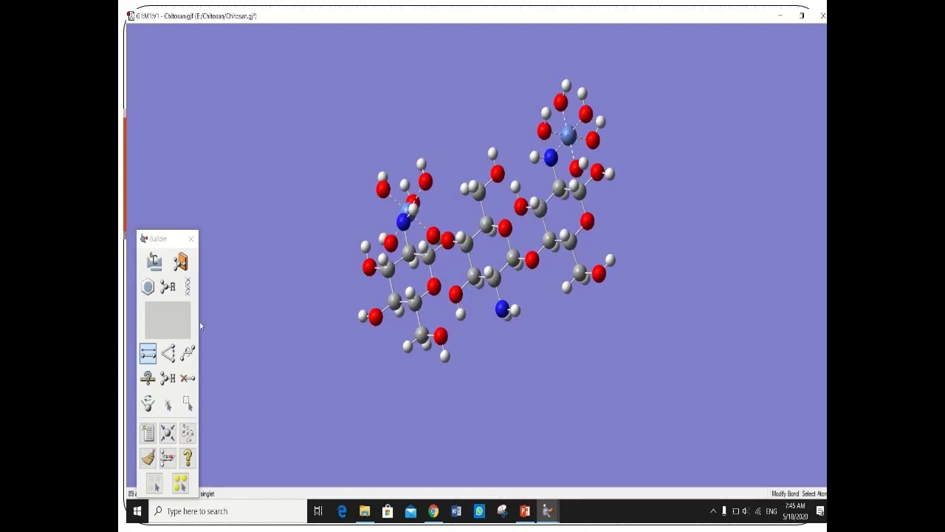
double_click(154, 261)
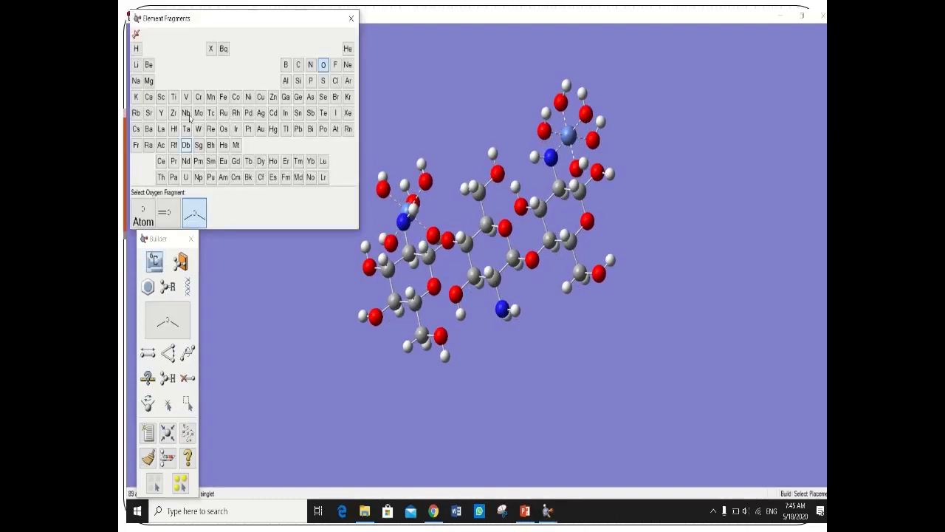
left_click(249, 96)
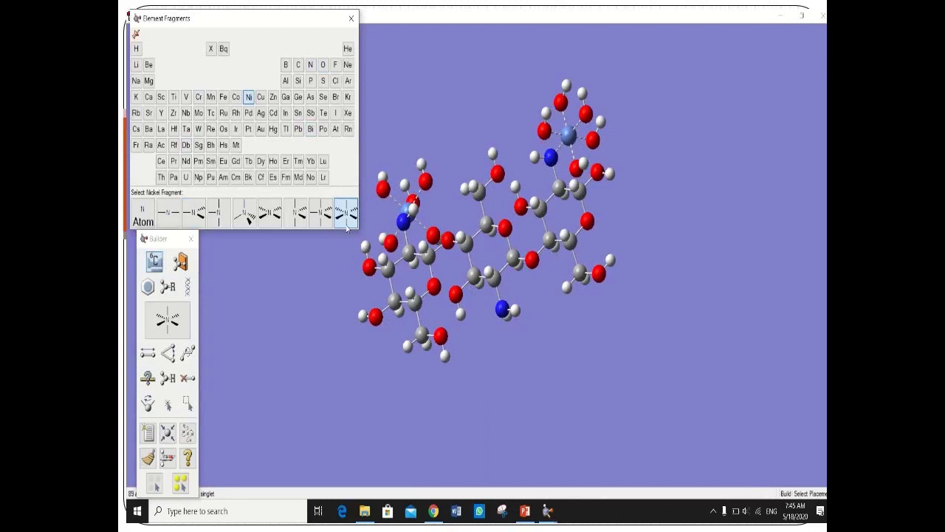
left_click(346, 213)
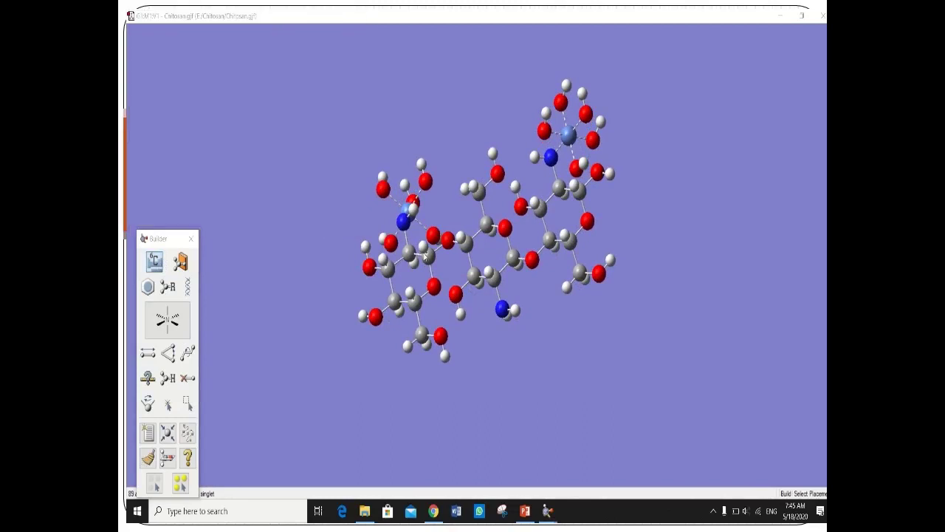
left_click(515, 313)
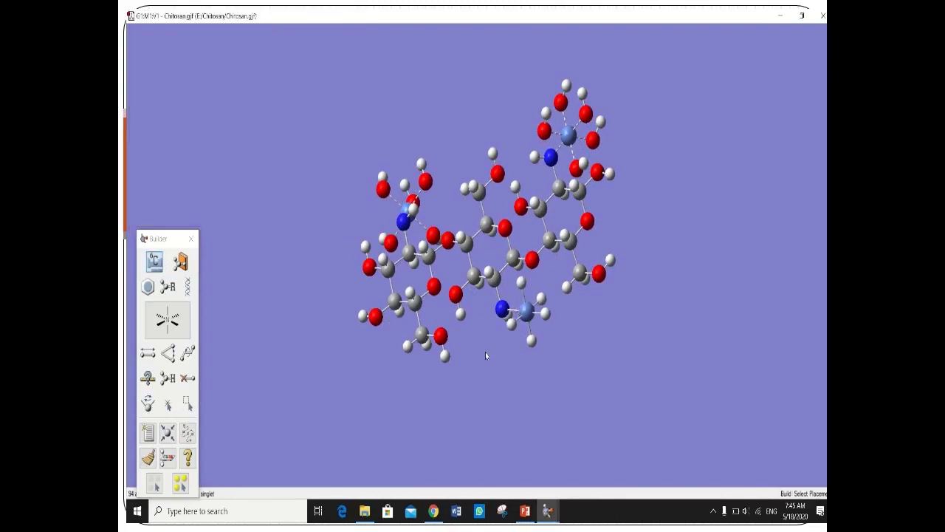
Step: Change the nitrogen–nickel bond on the middle ring's amino group to the single dashed bond type
left_click_drag(494, 354, 507, 379)
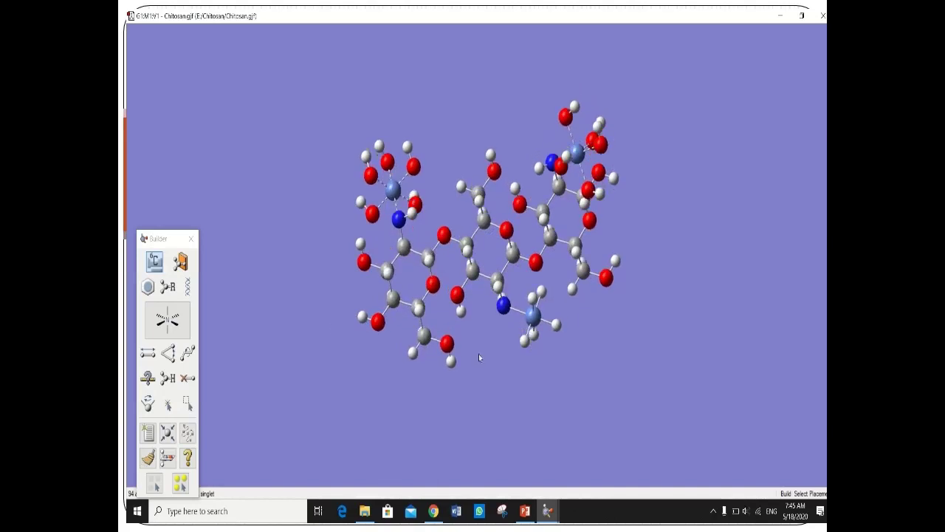
left_click(148, 353)
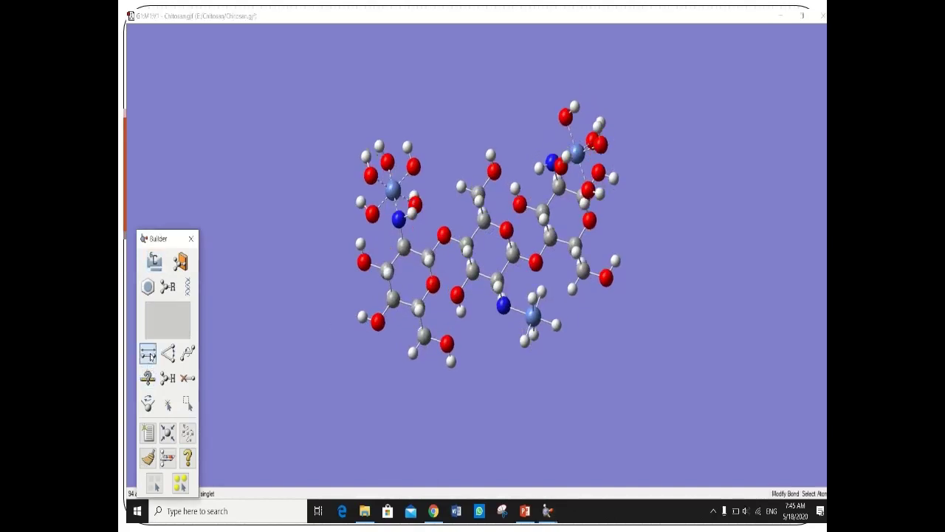
left_click(534, 317)
left_click(503, 307)
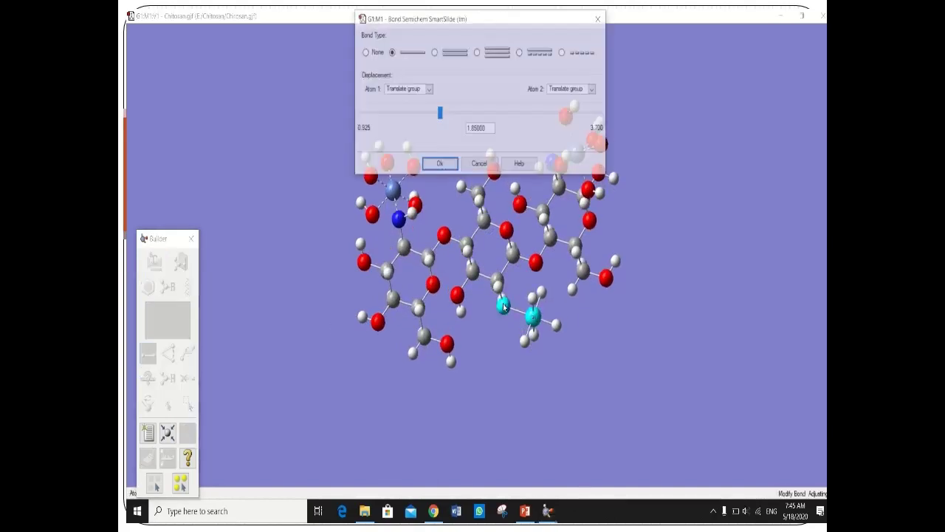
left_click(563, 52)
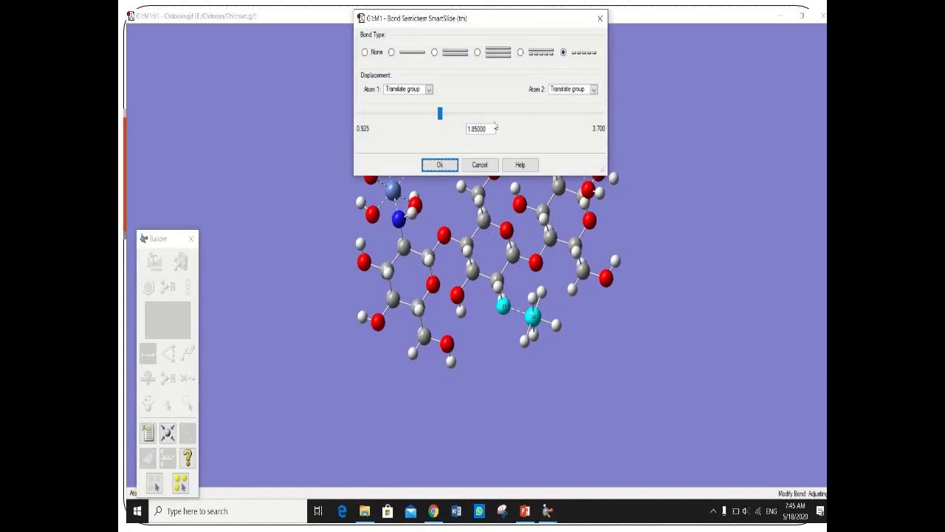
left_click(443, 165)
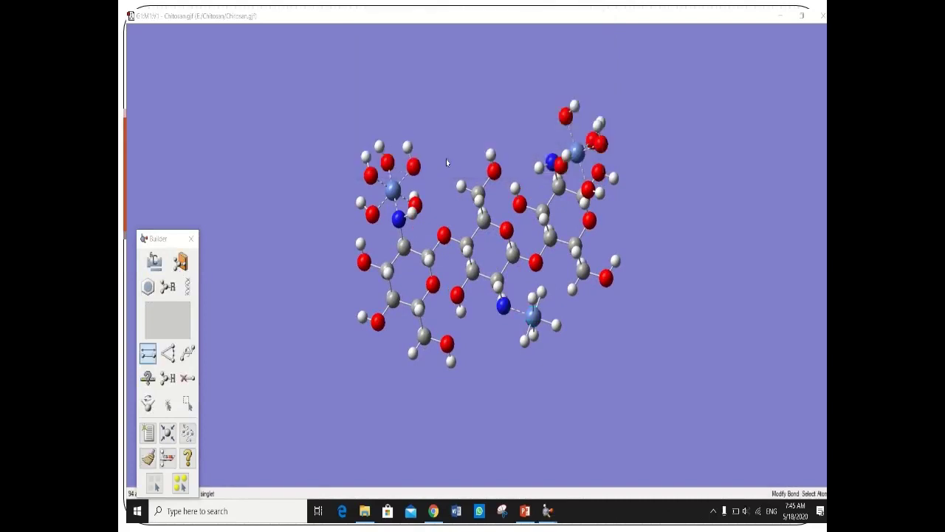
Step: Replace the five hydrogens around the third nickel atom with two-coordinate oxygen fragments, forming hydroxyl groups
left_click_drag(563, 323, 515, 305)
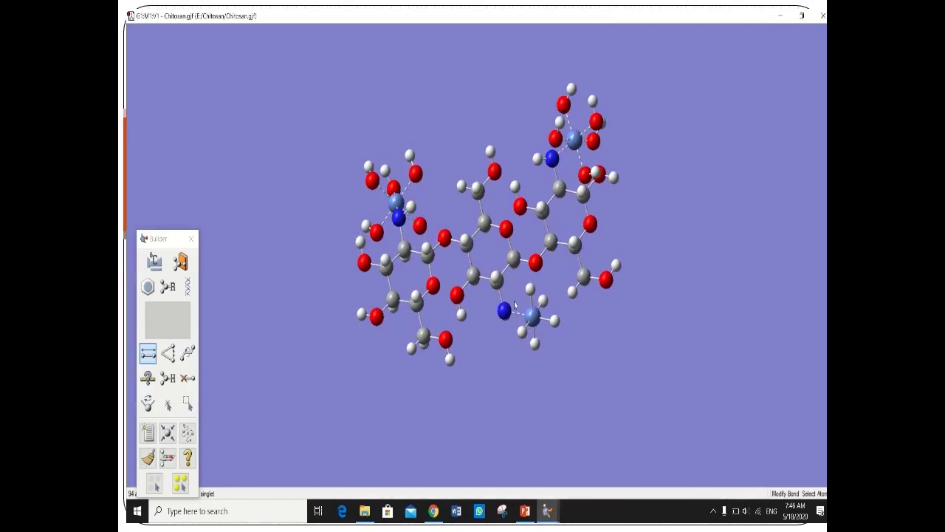
left_click(154, 260)
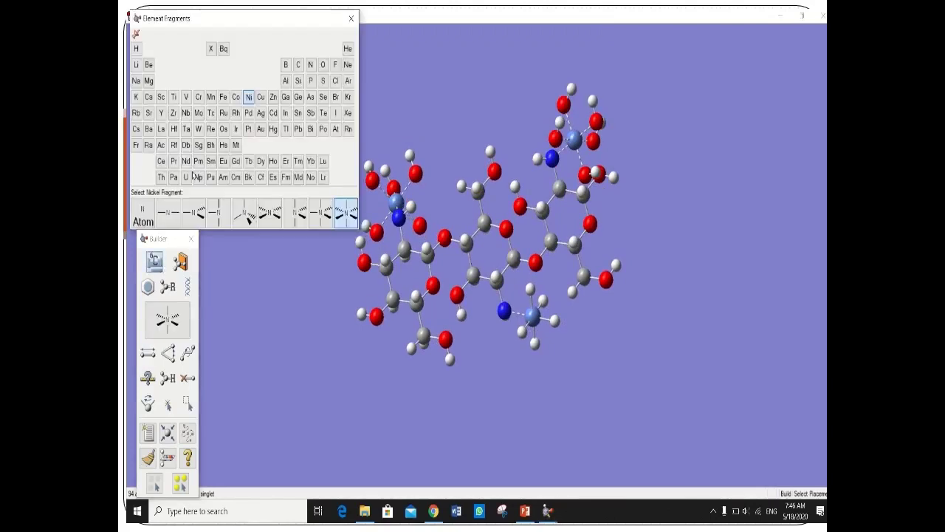
left_click(323, 66)
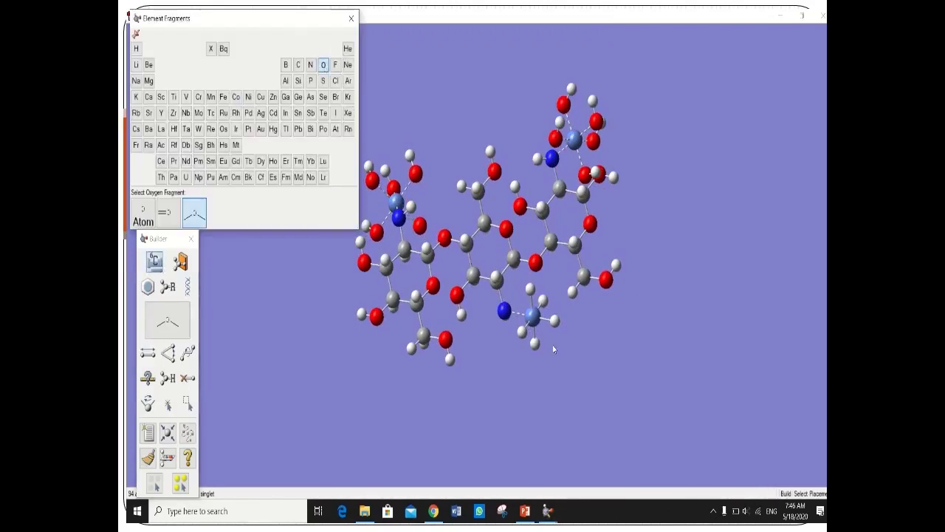
left_click(532, 296)
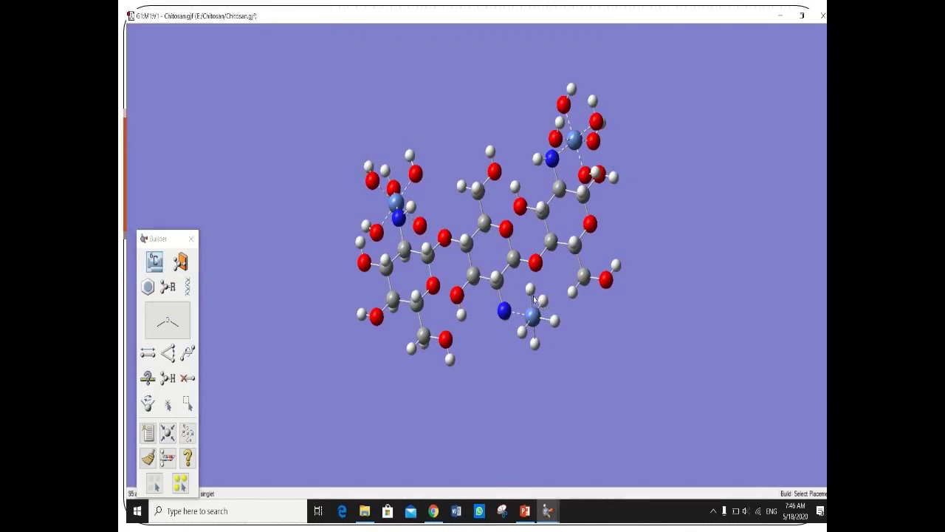
left_click(534, 294)
left_click(544, 303)
left_click(557, 325)
left_click(534, 343)
left_click(523, 333)
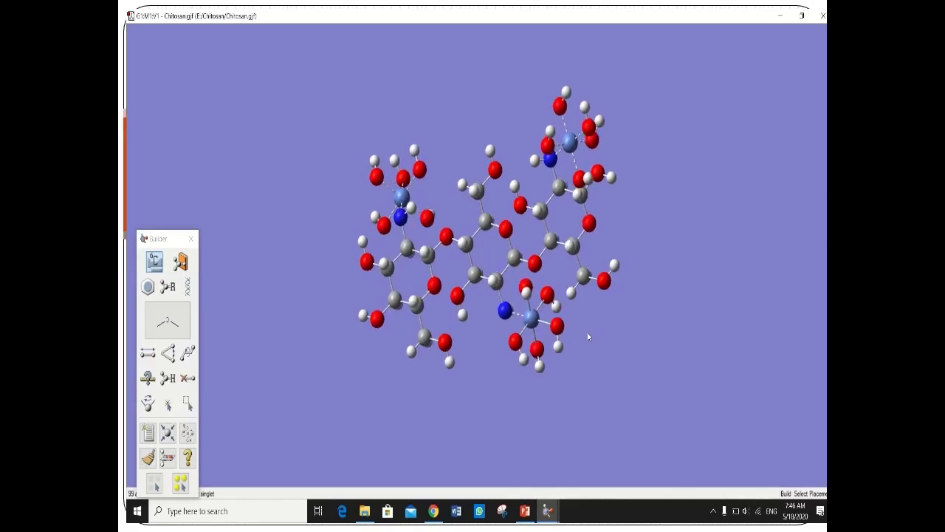
Step: Change the third nickel atom's bonds to the upper-right and right hydroxyl oxygens to the single dashed bond type
left_click(148, 353)
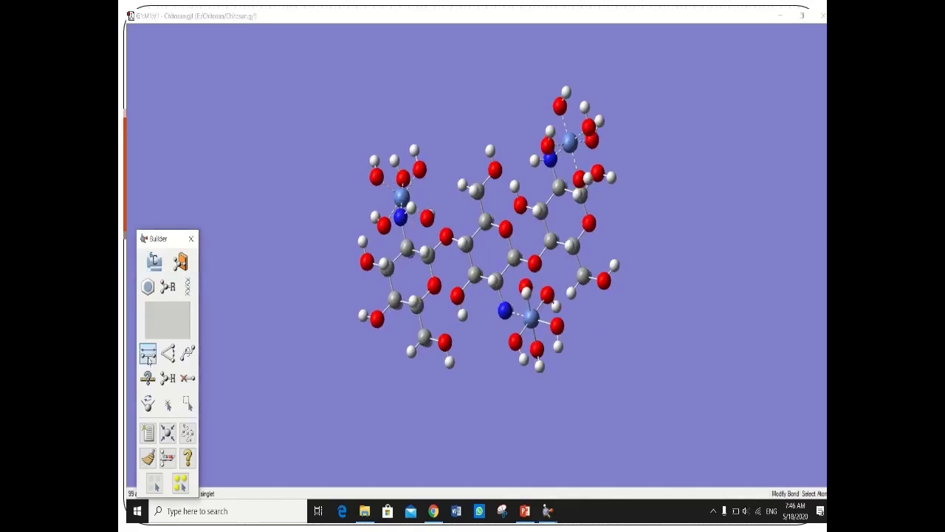
left_click(546, 295)
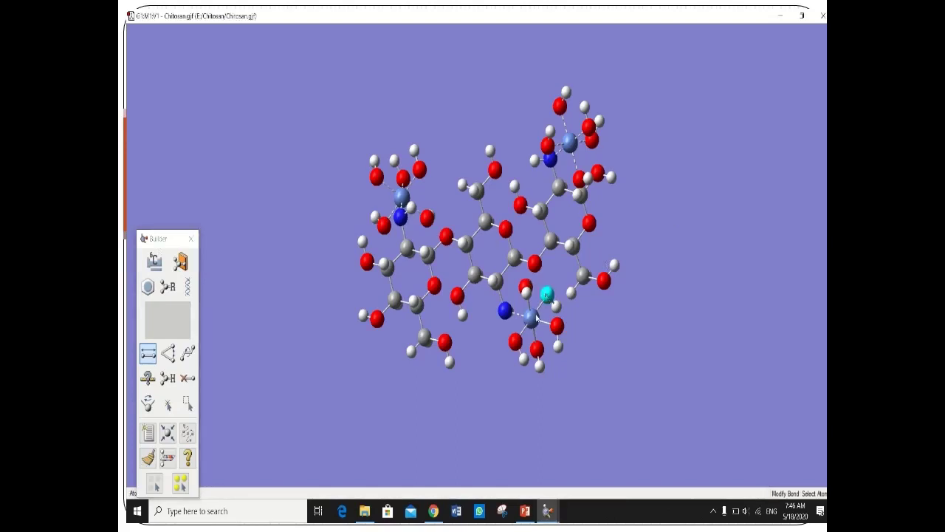
left_click(533, 317)
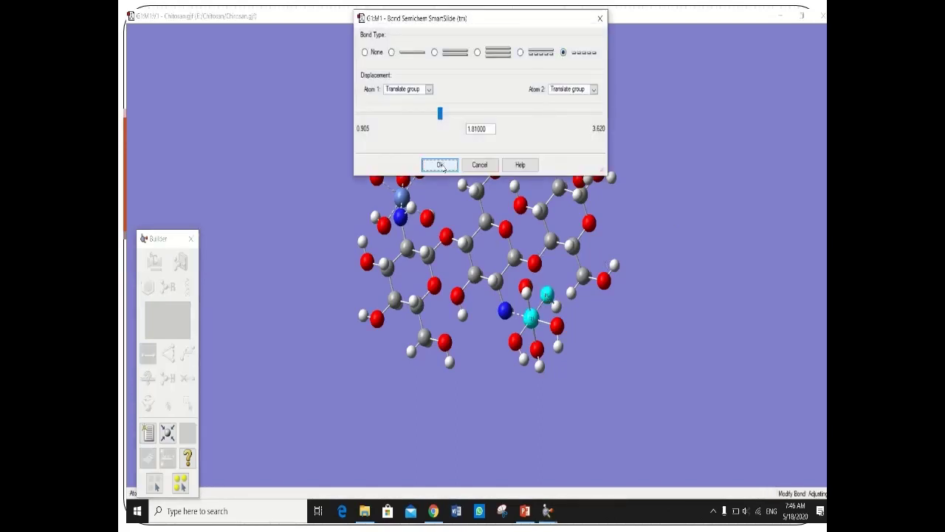
left_click(441, 164)
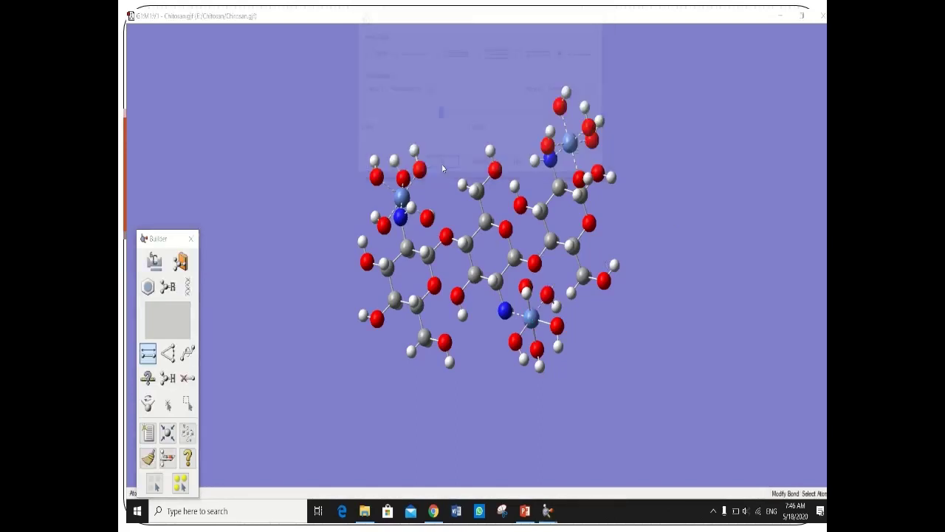
left_click(556, 325)
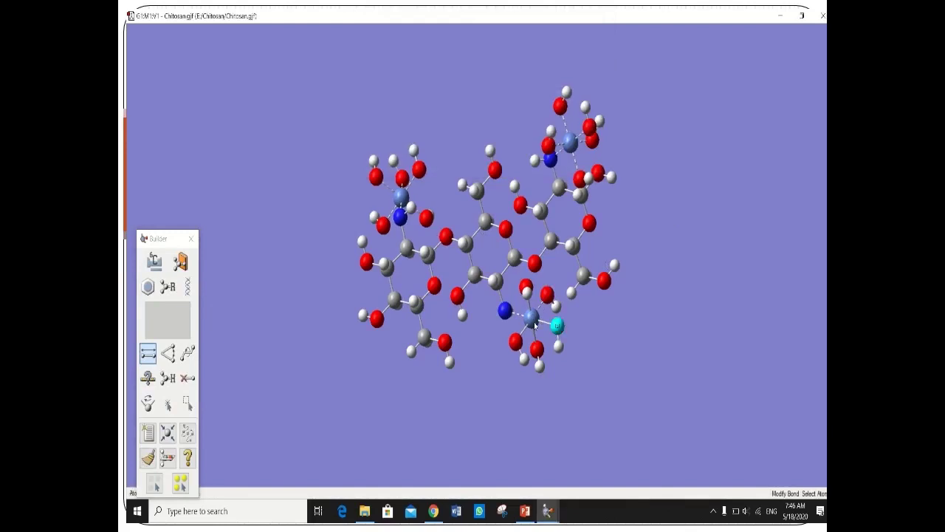
left_click(534, 322)
left_click(564, 53)
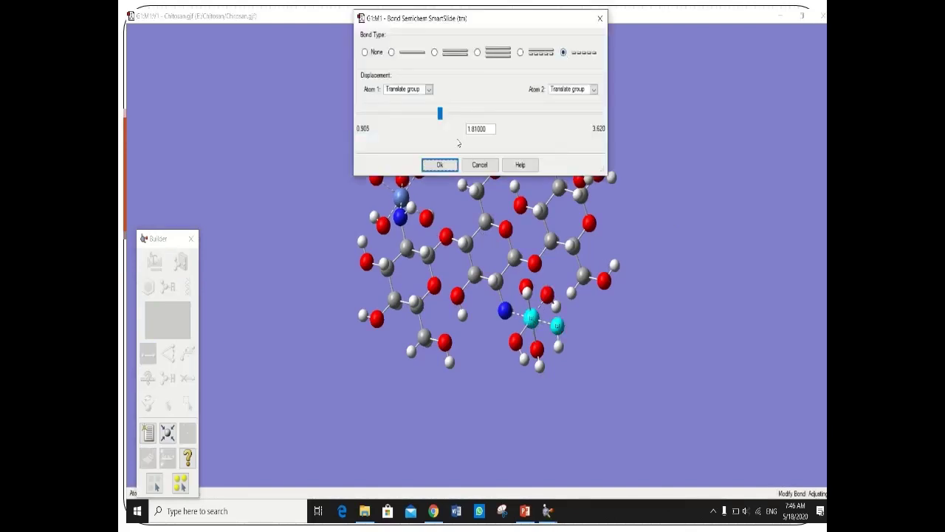
left_click(439, 164)
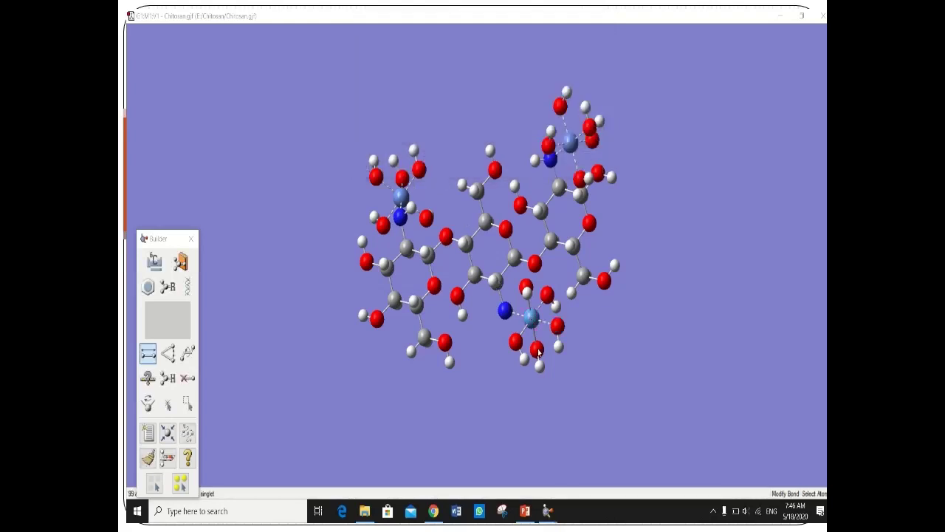
Step: Change the third nickel atom's bonds to the bottom and lower-left hydroxyl oxygens to the single dashed bond type
left_click(537, 351)
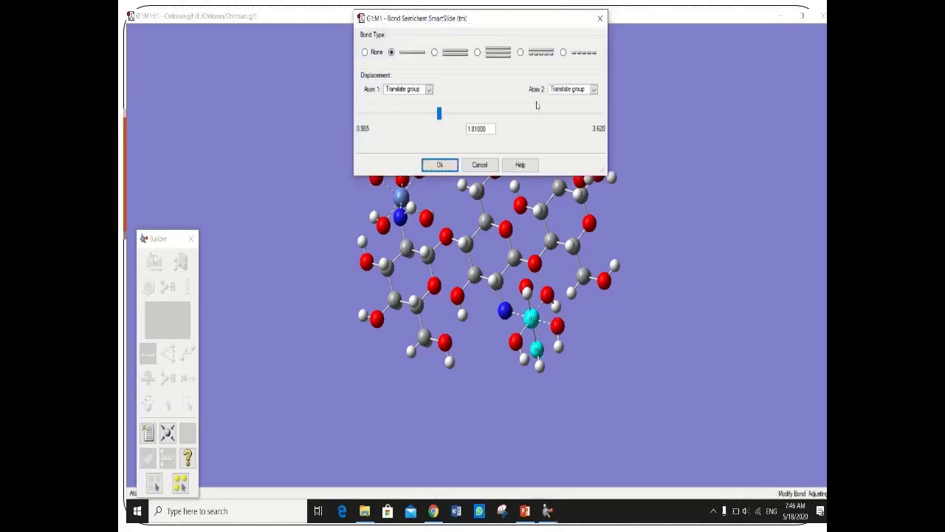
left_click(564, 53)
left_click(440, 164)
left_click(521, 345)
left_click(531, 319)
left_click(563, 53)
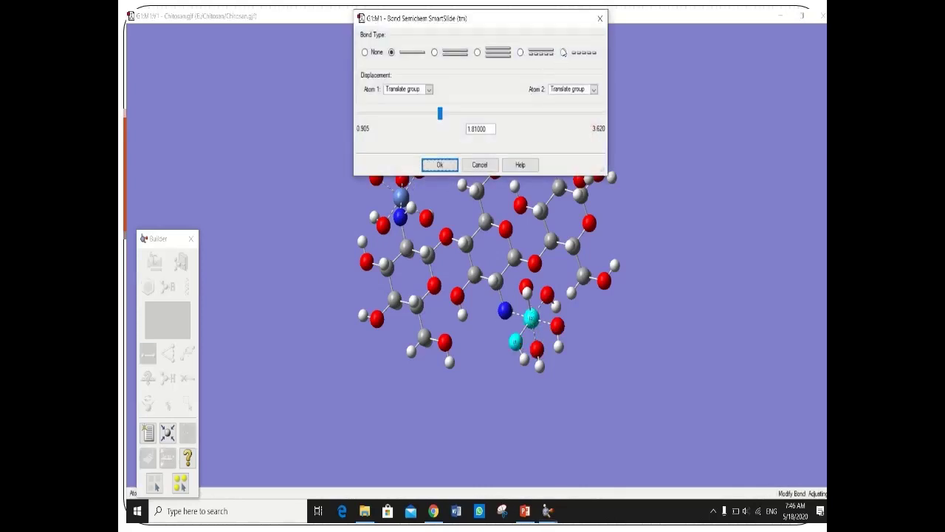
left_click(439, 165)
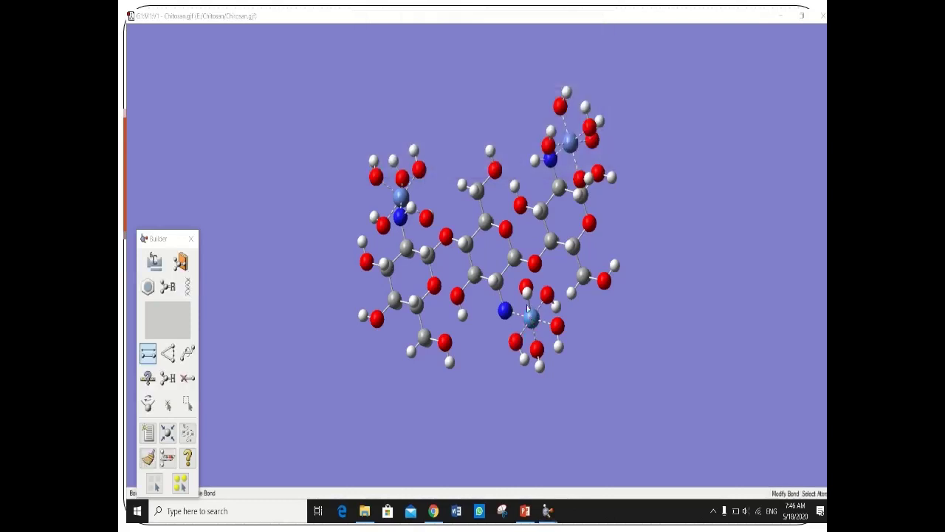
Step: Change the third nickel atom's last solid bond to a hydroxyl oxygen to the single dashed bond type
left_click_drag(607, 338, 581, 333)
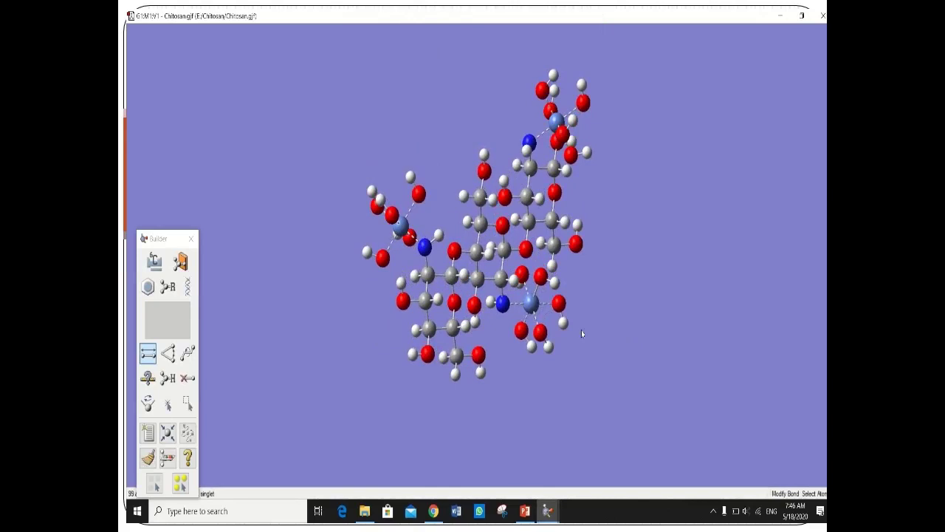
left_click(541, 276)
left_click(532, 304)
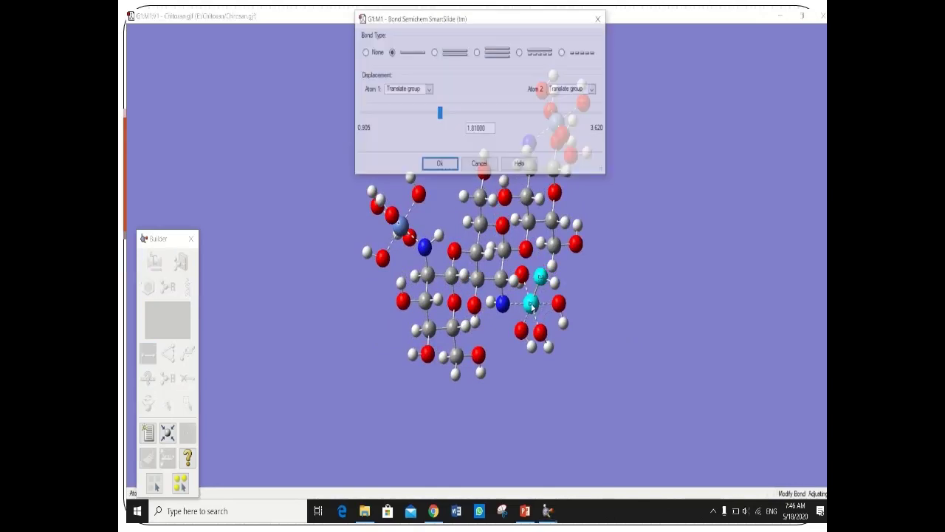
left_click(564, 52)
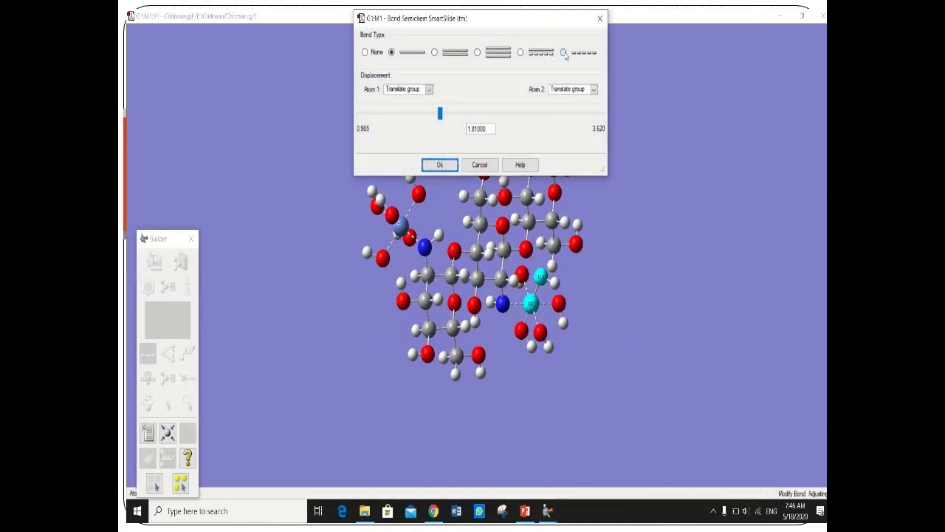
left_click(438, 164)
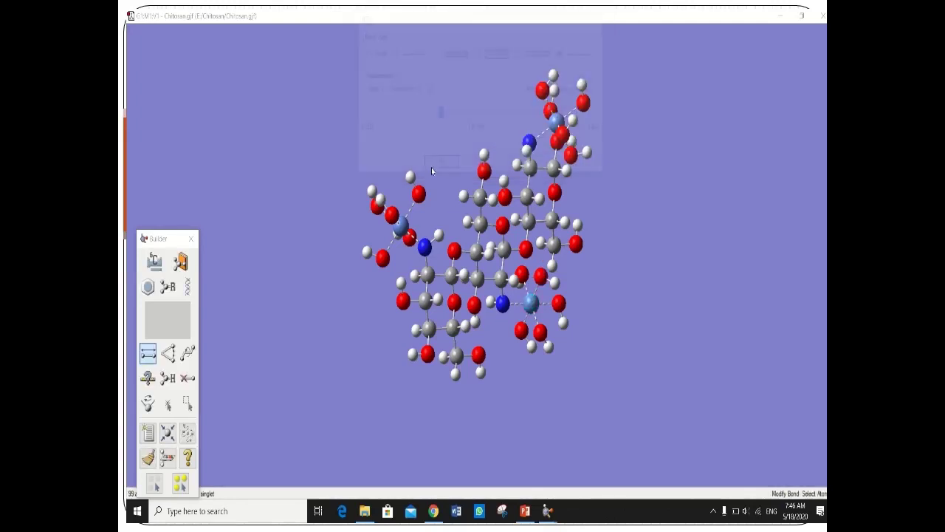
Step: Center the finished complex in the view and restore the molecule window to its smaller size
left_click_drag(632, 158, 605, 133)
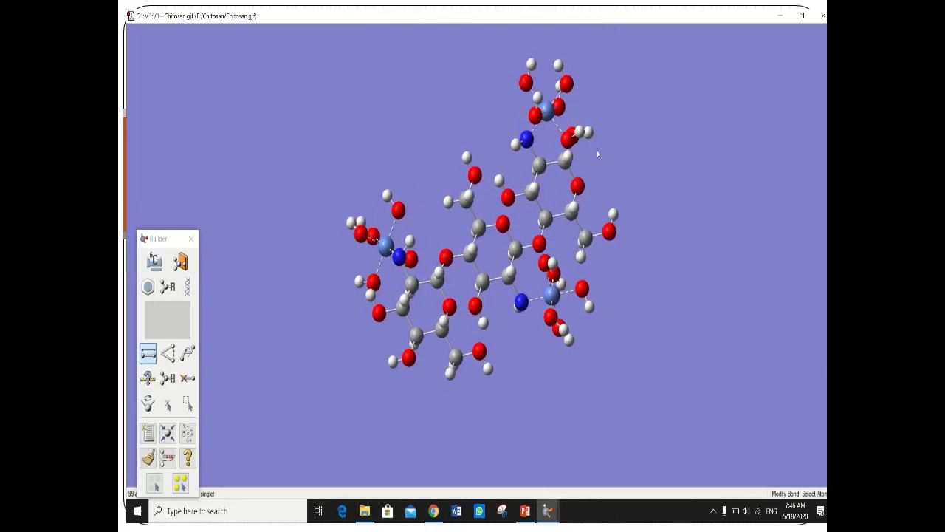
left_click(167, 434)
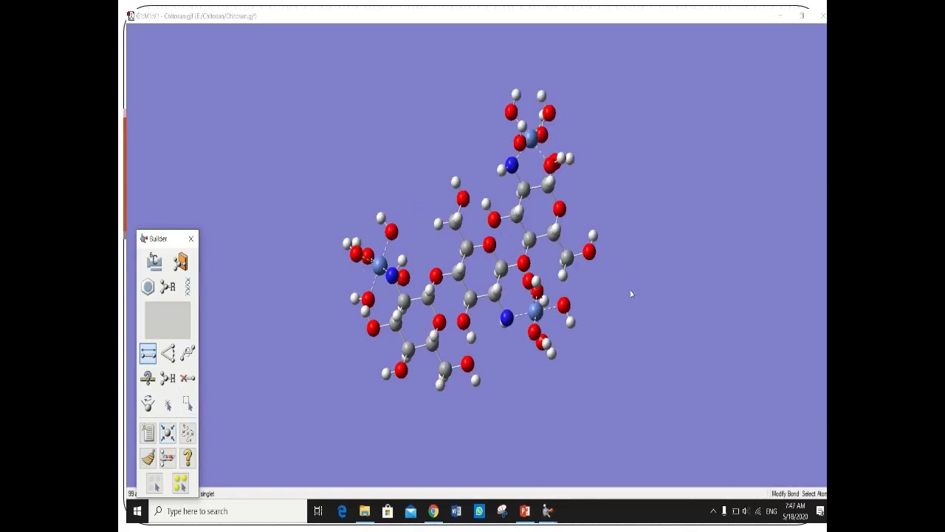
left_click(802, 15)
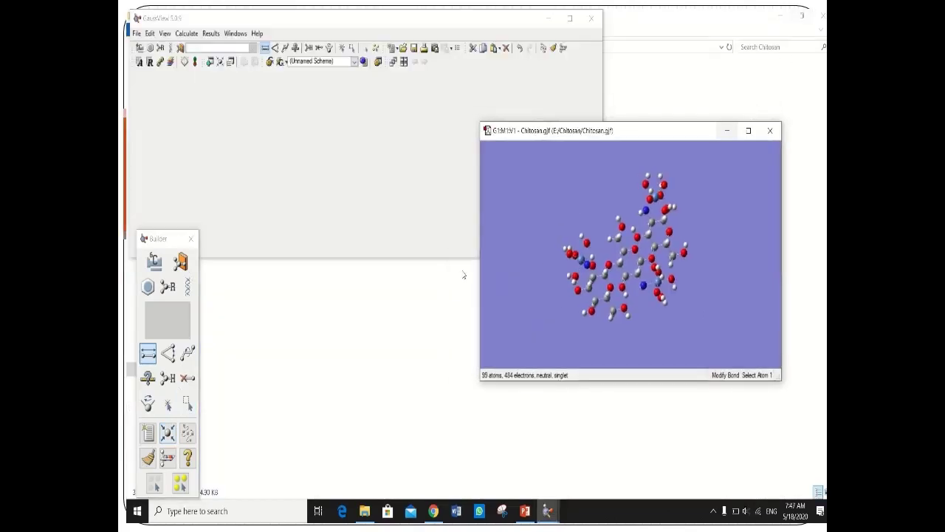
right_click(539, 218)
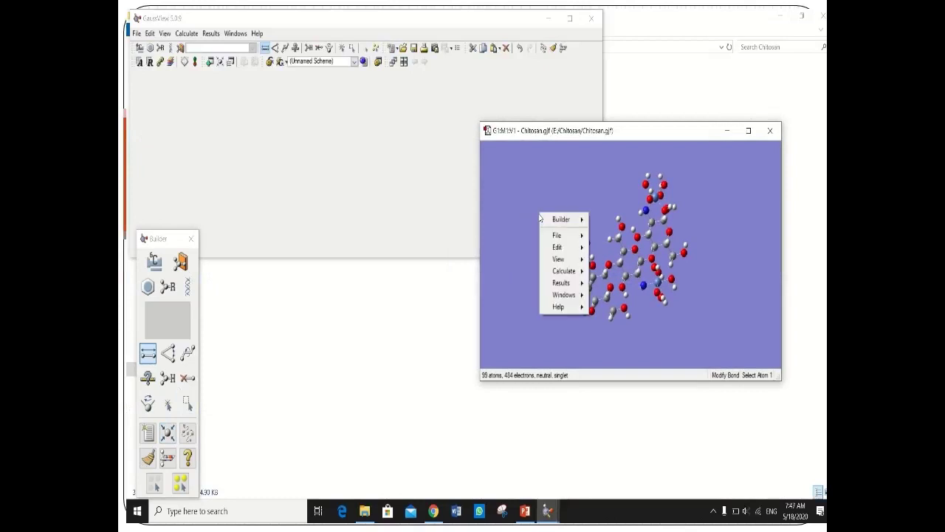
mouse_move(574, 273)
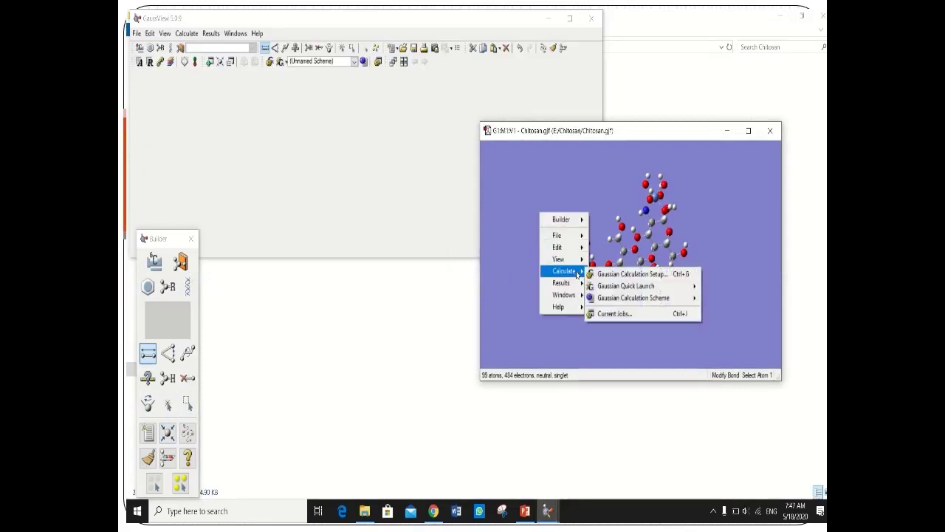
key("Escape")
key("Escape")
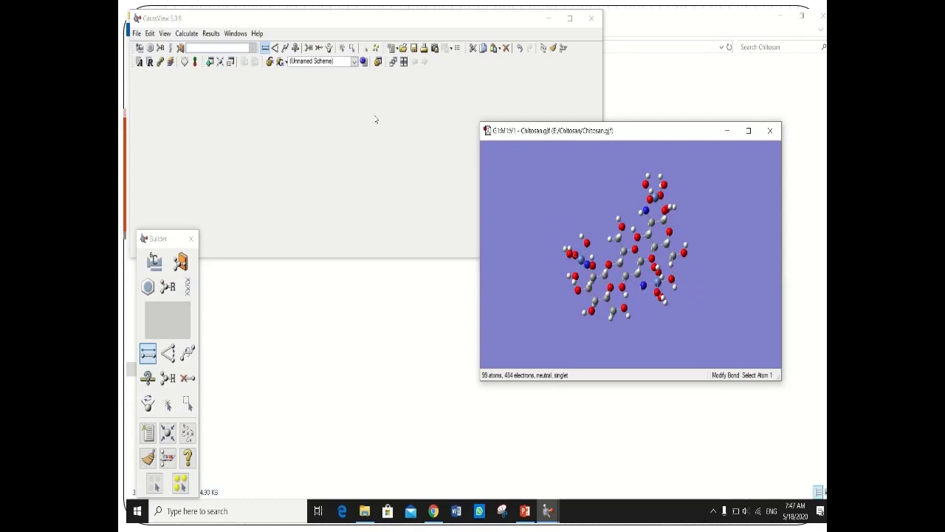
Step: Open the Gaussian calculation setup and choose the ground-state DFT method with the B3LYP functional and the LanL2DZ basis set
key("ctrl+g")
left_click_drag(334, 90, 500, 82)
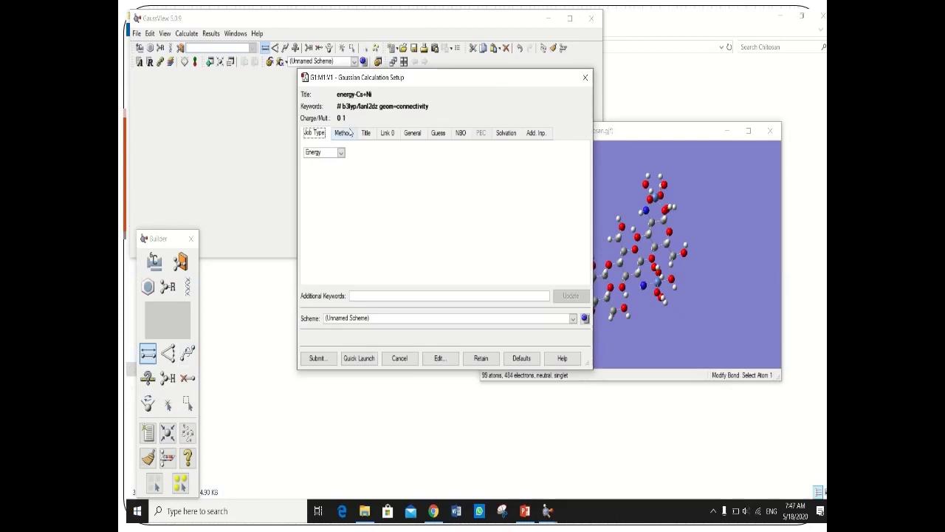
left_click(351, 133)
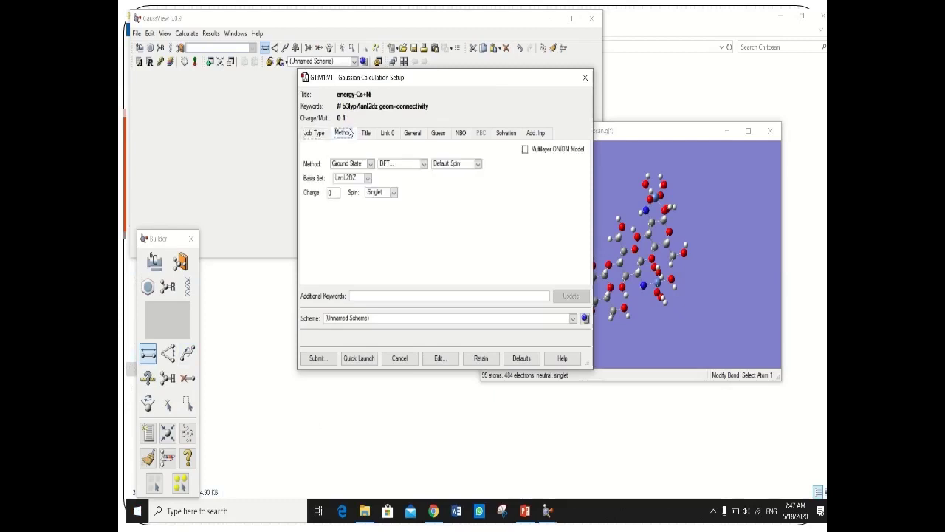
left_click(424, 163)
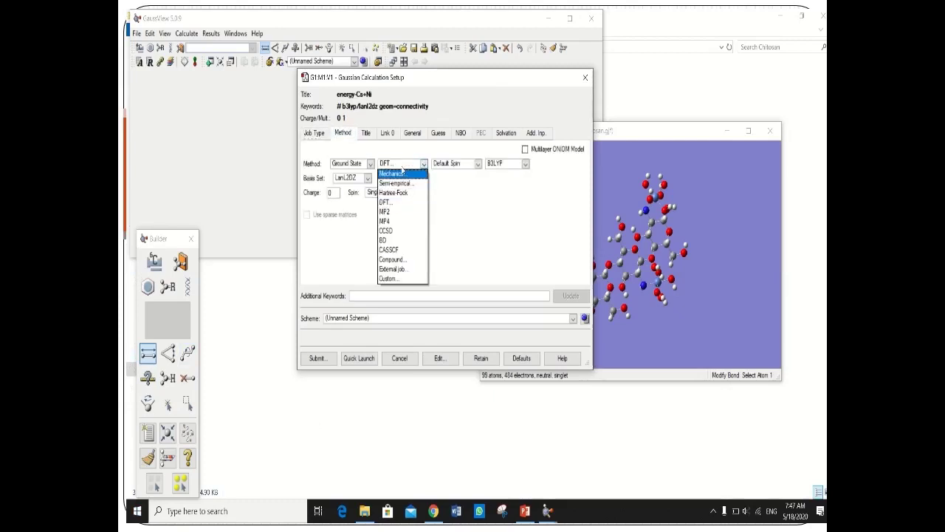
left_click(394, 201)
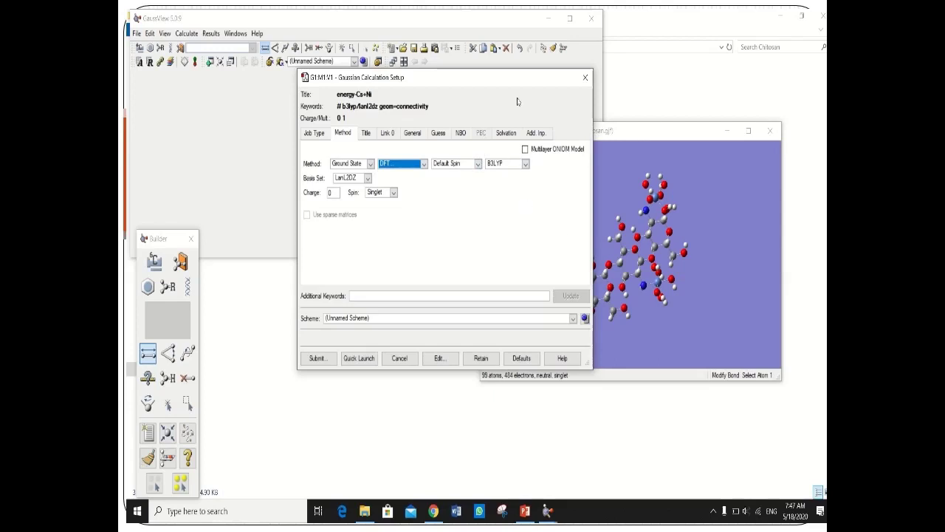
left_click(526, 164)
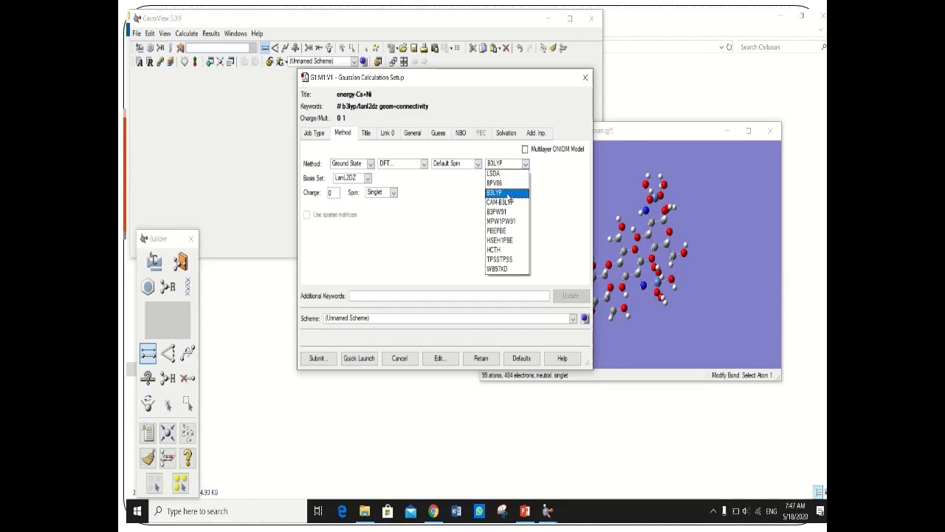
left_click(509, 194)
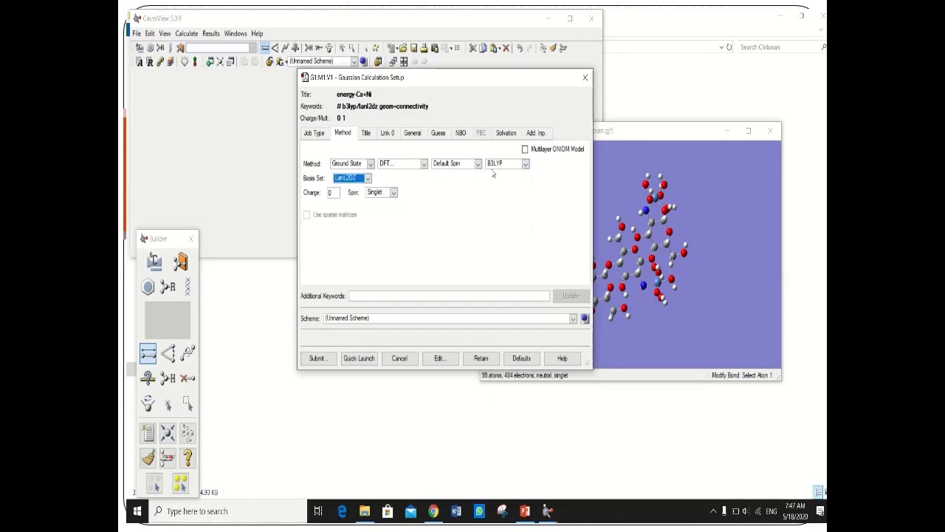
left_click(368, 178)
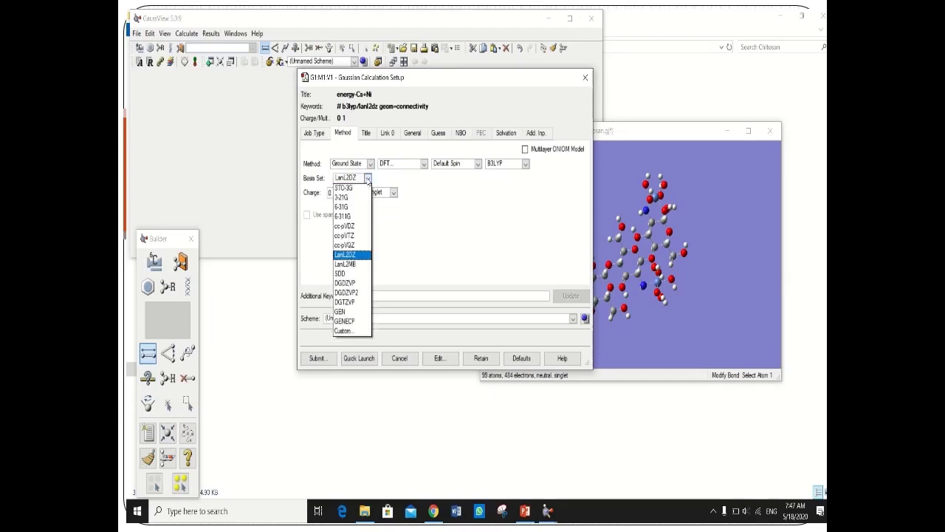
left_click(367, 179)
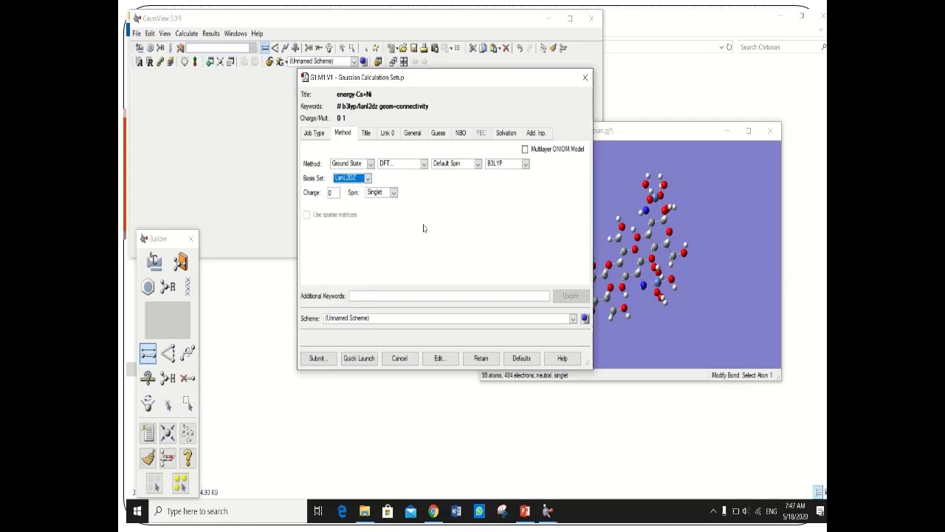
Step: Check the job title and save the calculation as the Gaussian input file Chitosan+Ni in the Chitosan folder for editing
left_click(366, 133)
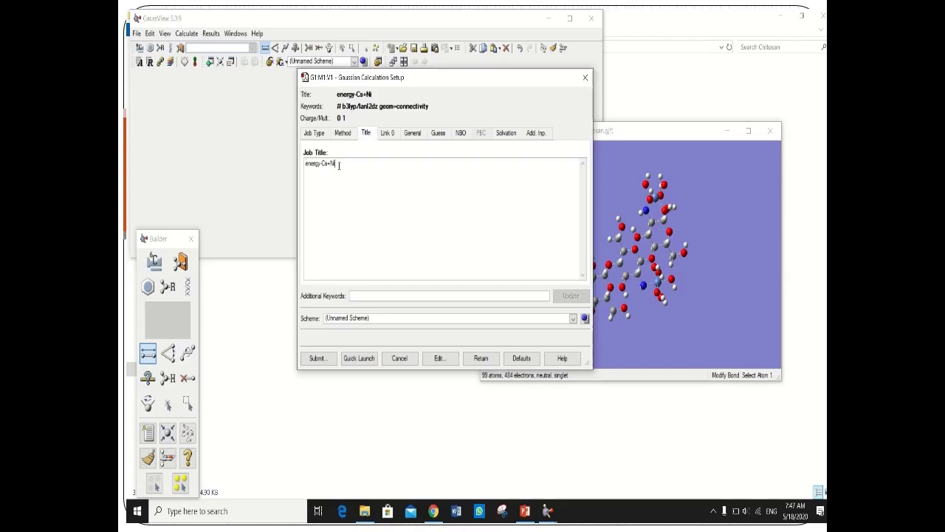
left_click(339, 165)
left_click(438, 358)
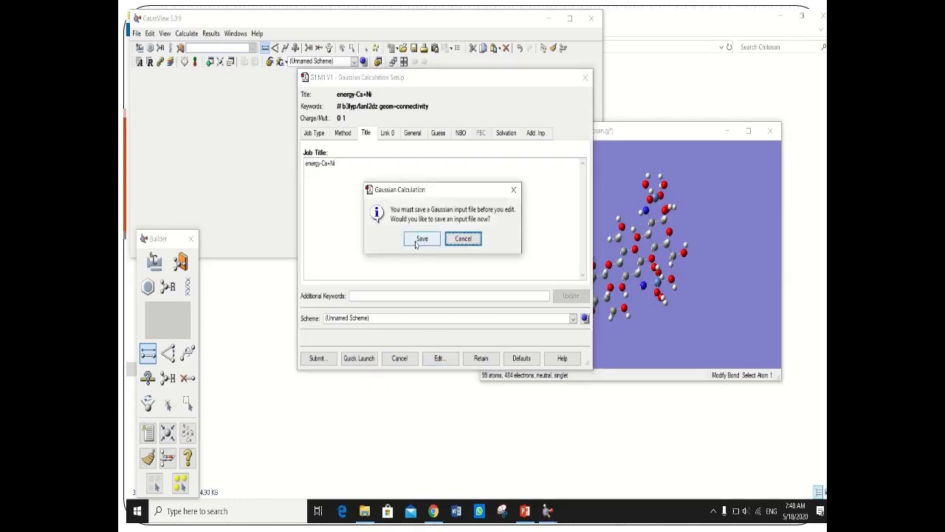
left_click(421, 239)
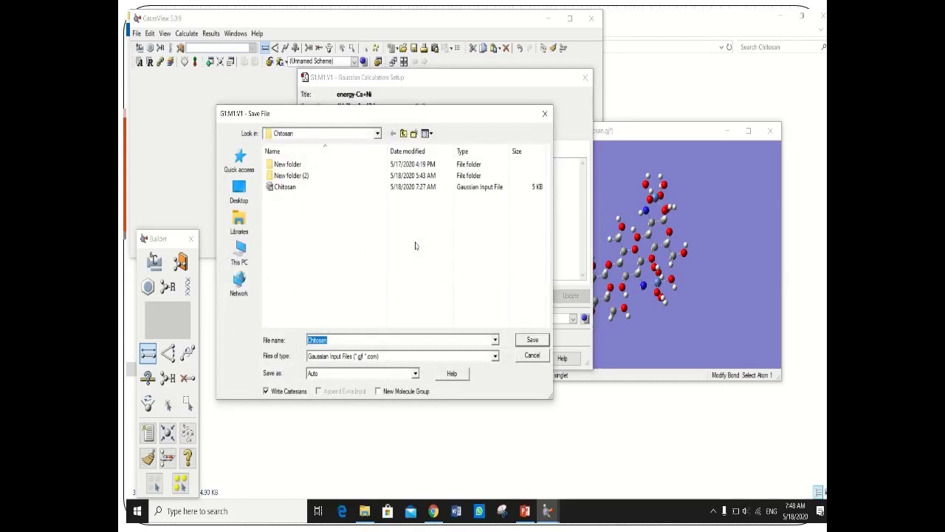
left_click(344, 342)
type("+")
mouse_move(442, 13)
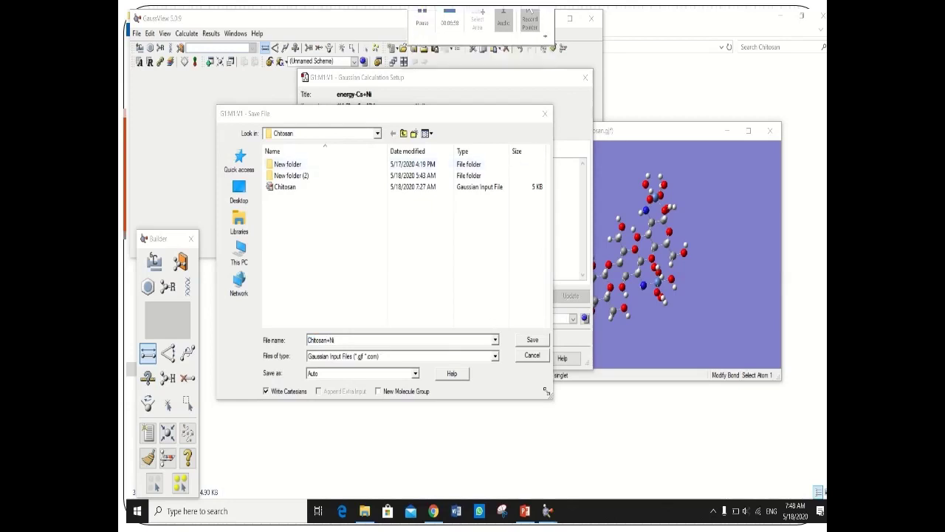
left_click(532, 341)
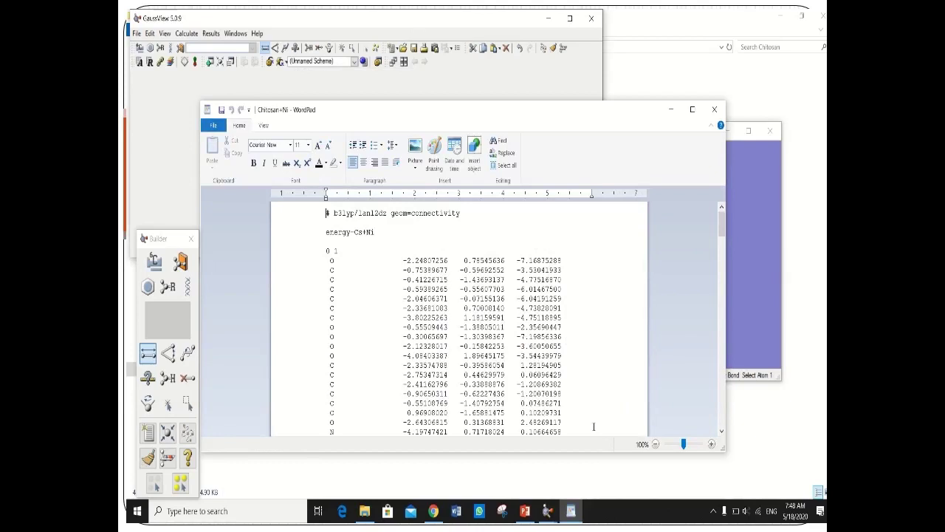
Step: Close the input file's text and leave the calculation setup without submitting the job to Gaussian
left_click(714, 110)
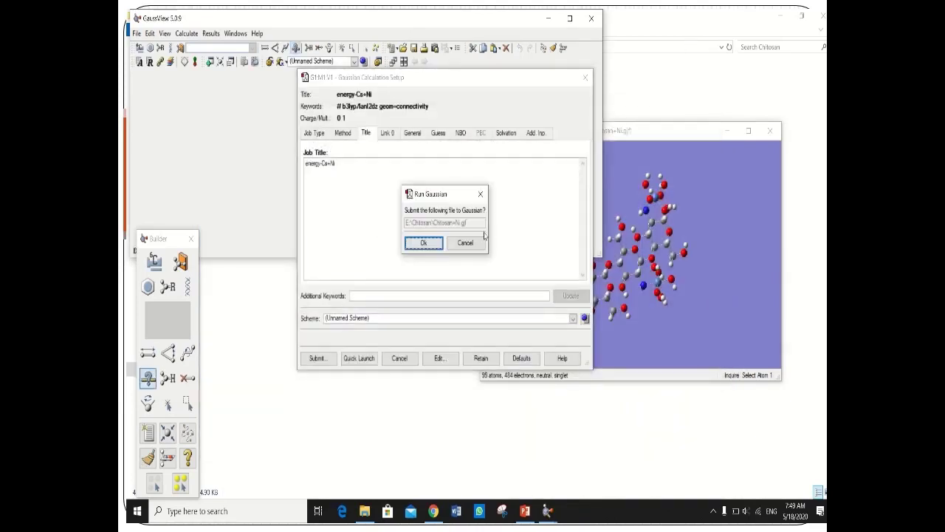
left_click(466, 244)
left_click(585, 77)
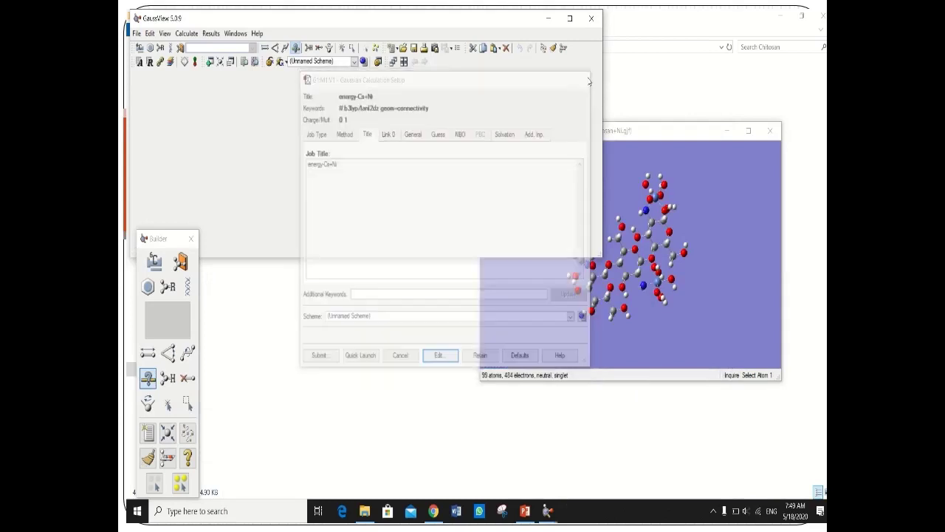
Step: Close GaussView, start Gaussian 09W and load the Chitosan+Ni input file from the Chitosan folder
left_click(595, 18)
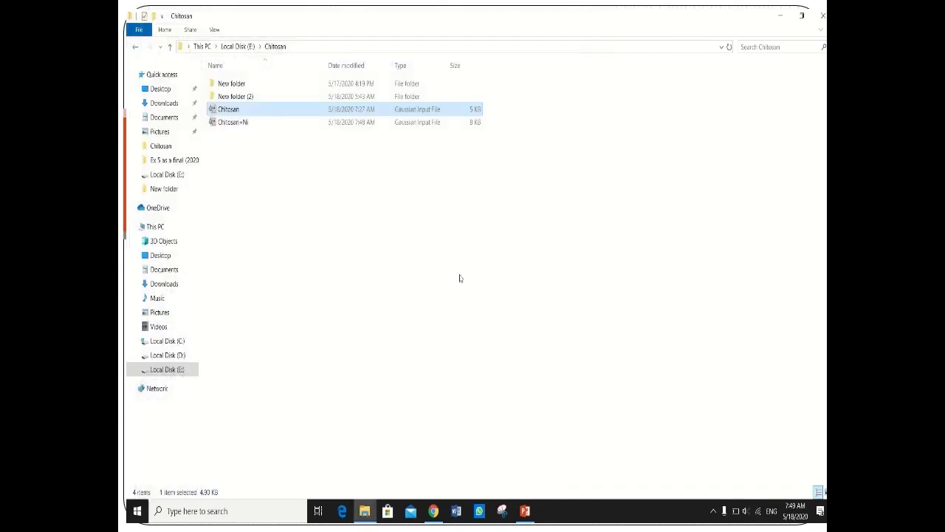
left_click(138, 510)
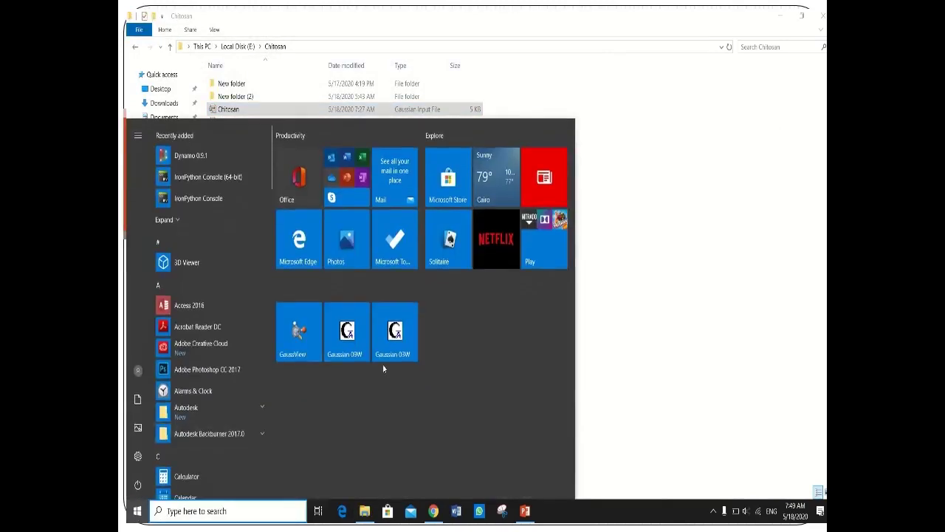
left_click(347, 330)
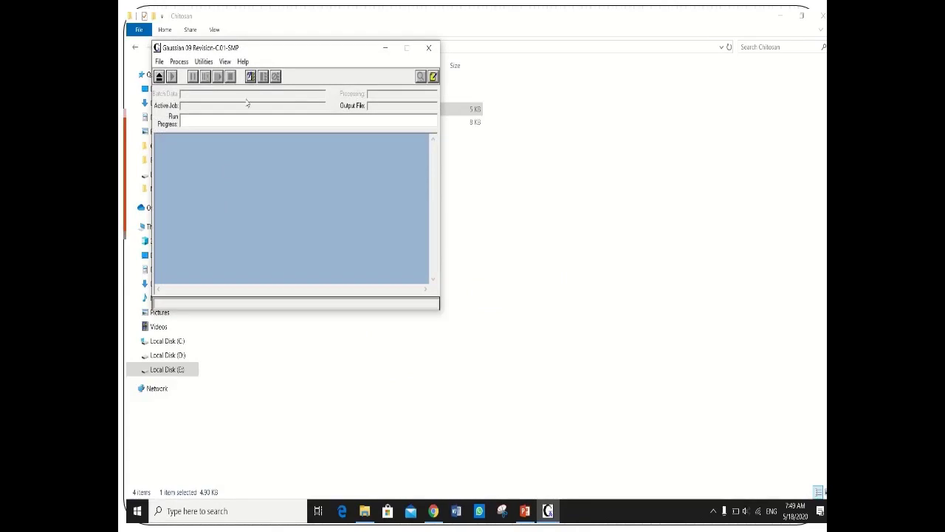
left_click(160, 61)
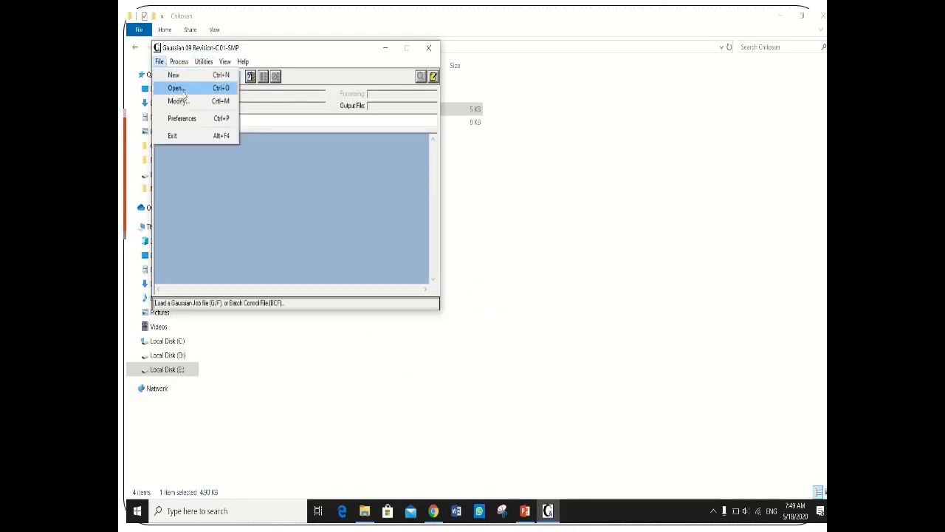
left_click(184, 88)
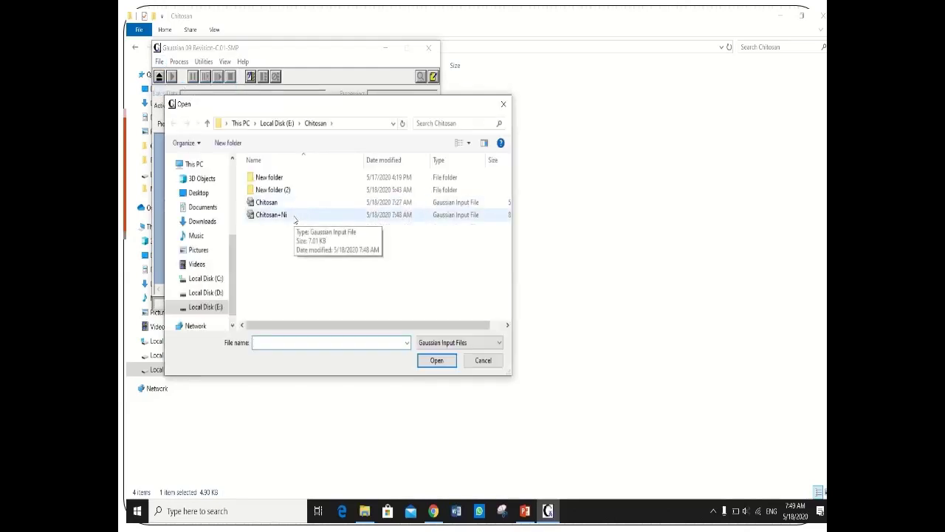
left_click(293, 216)
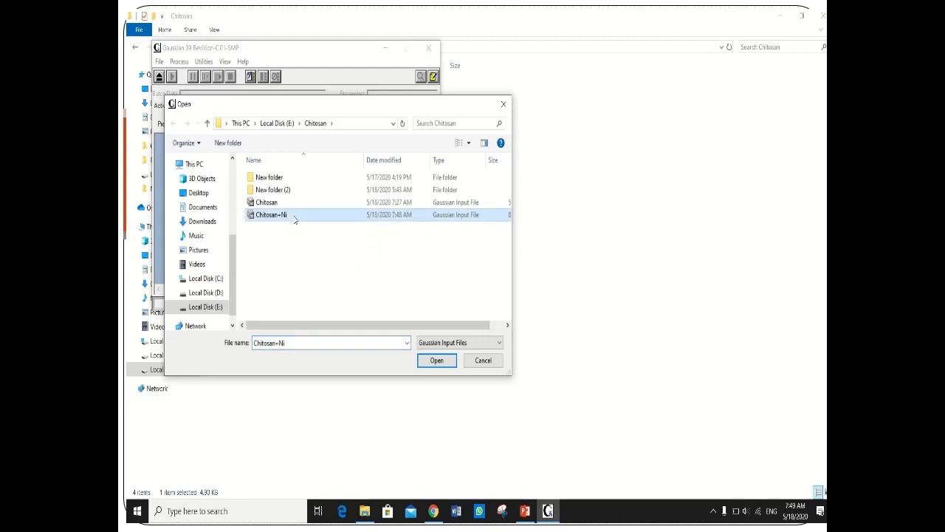
left_click(425, 363)
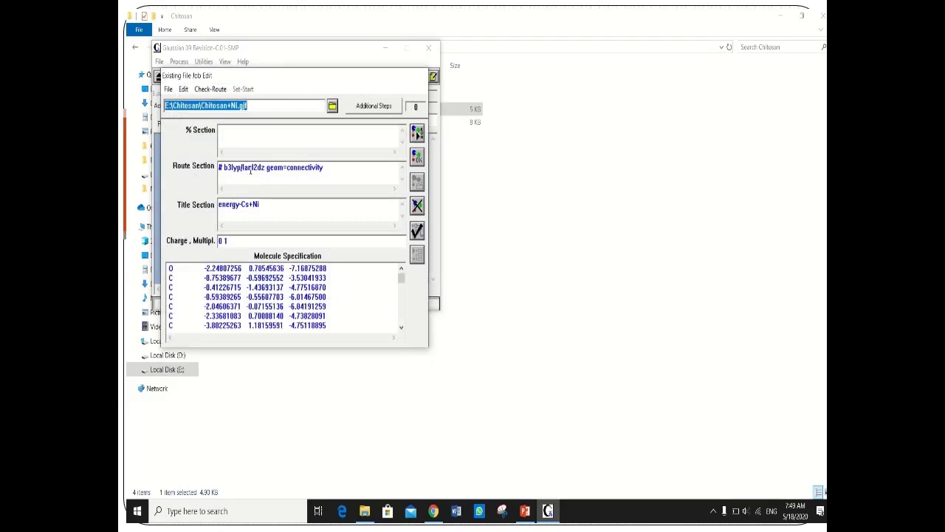
Step: Run the loaded job with its output saved as Chitosan+Ni in the Chitosan folder on drive E, and close Gaussian
left_click(418, 132)
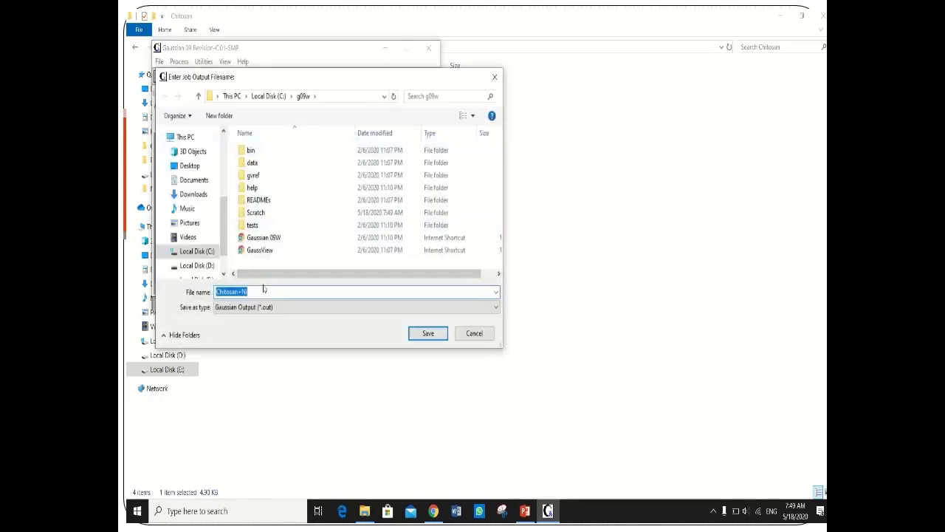
scroll(189, 233, "down", 1)
left_click(197, 262)
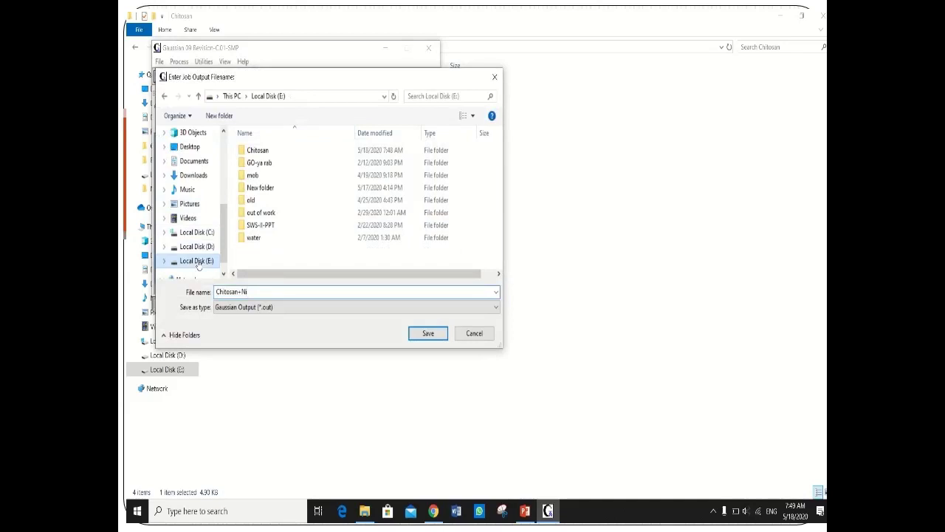
double_click(302, 150)
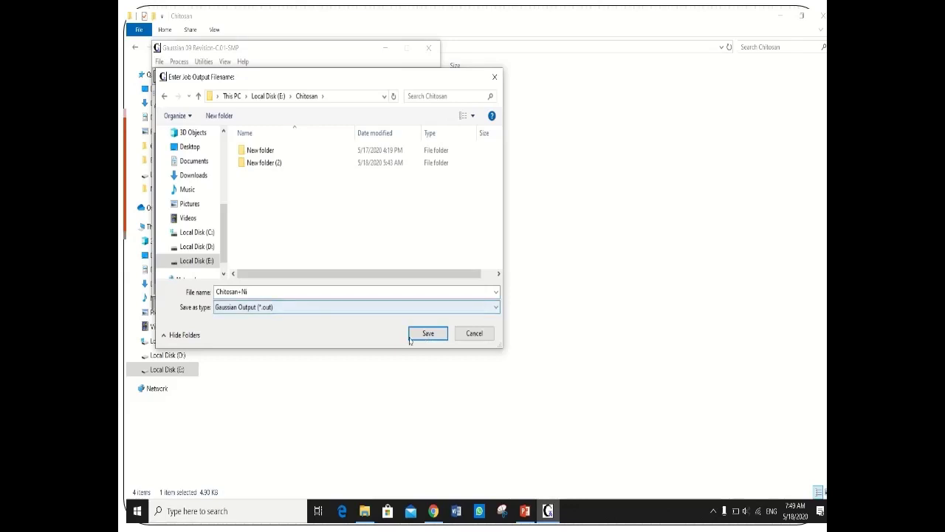
left_click(427, 334)
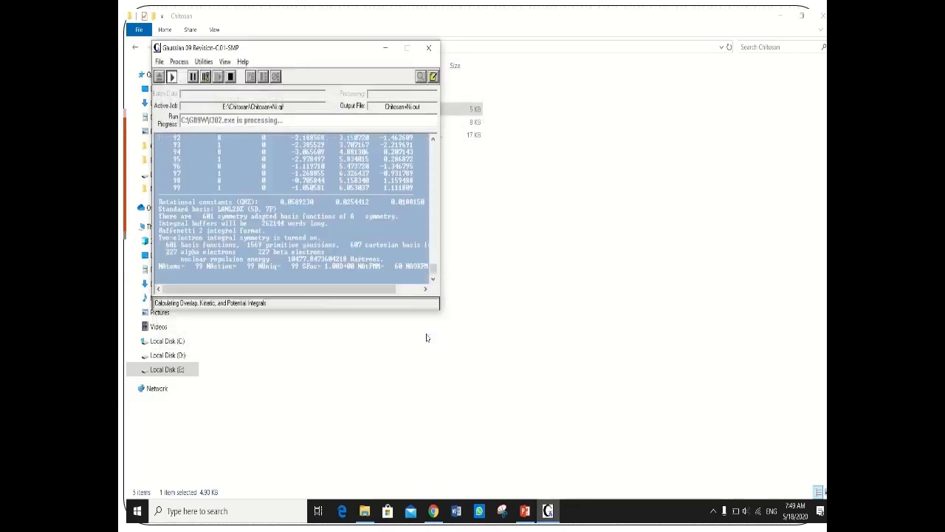
left_click_drag(332, 46, 436, 76)
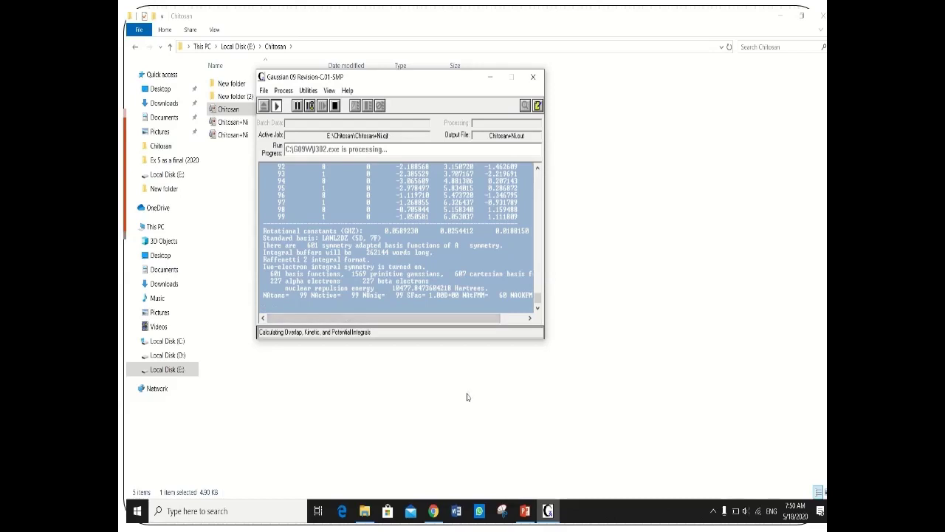
left_click(536, 79)
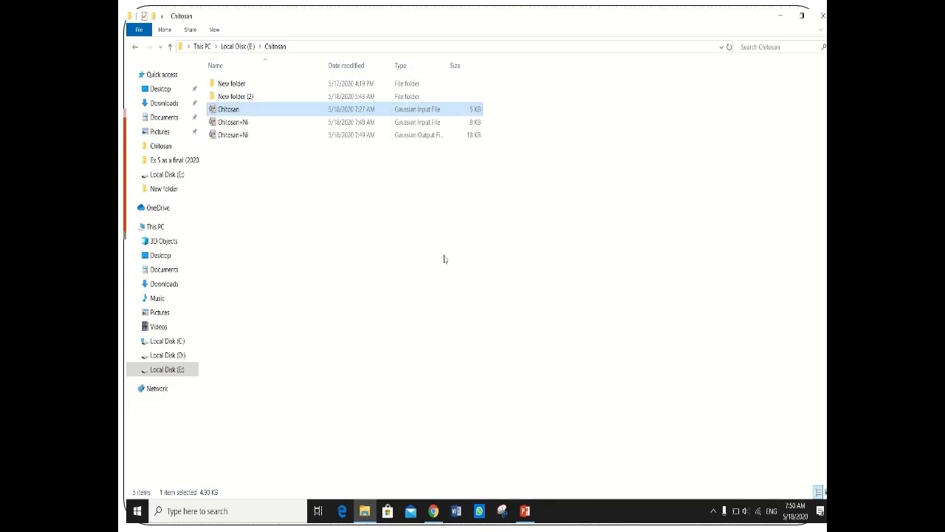
Step: Reopen the Chitosan+Ni input file in GaussView, maximize the molecule window and rotate the complex so its rings face the view
double_click(255, 125)
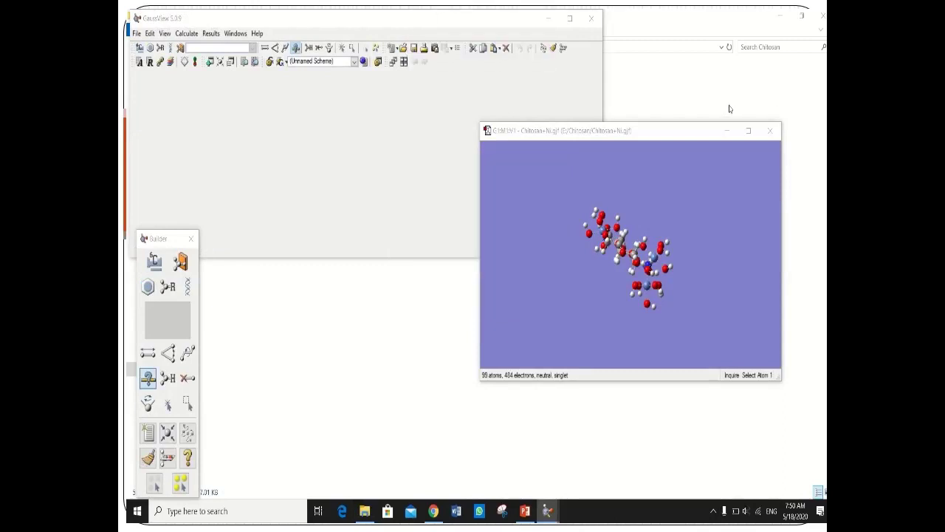
left_click(748, 130)
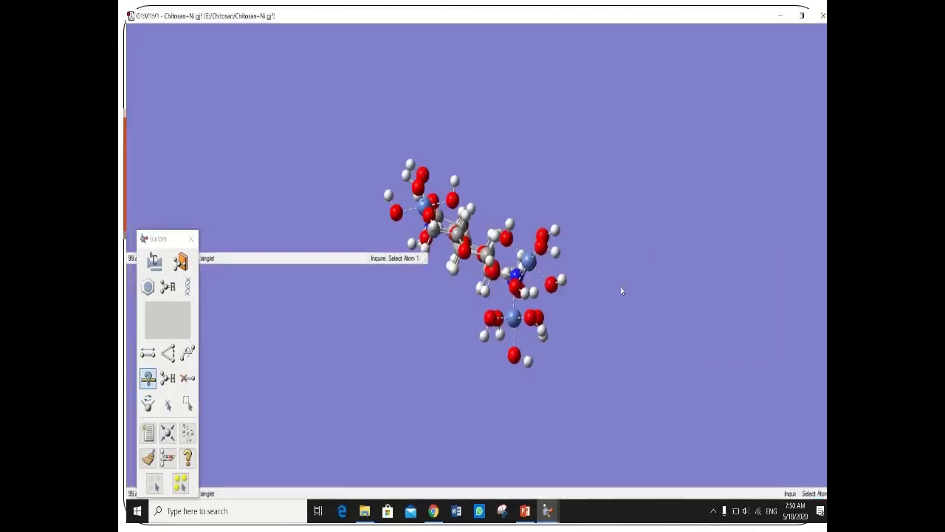
left_click_drag(618, 294, 537, 217)
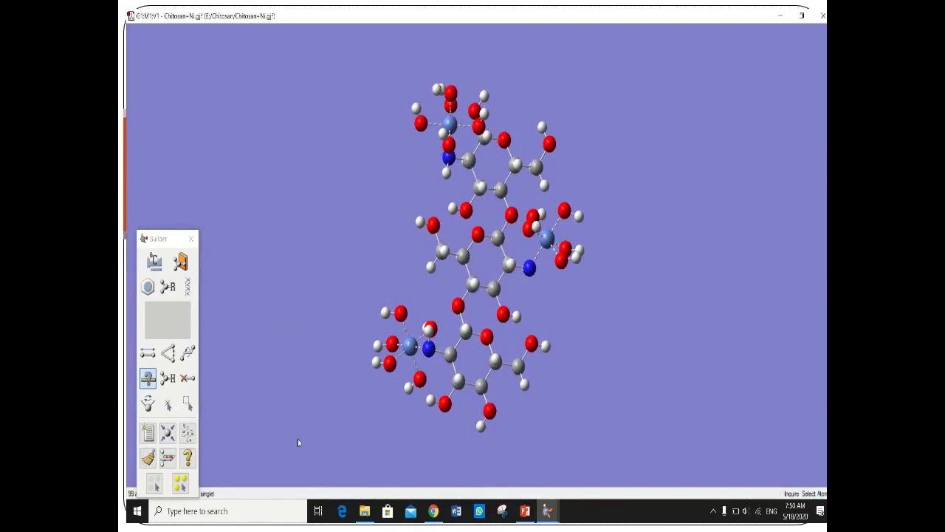
Step: Replace all three nickel atoms of the complex with lead, using the bare Pb atom fragment
double_click(153, 261)
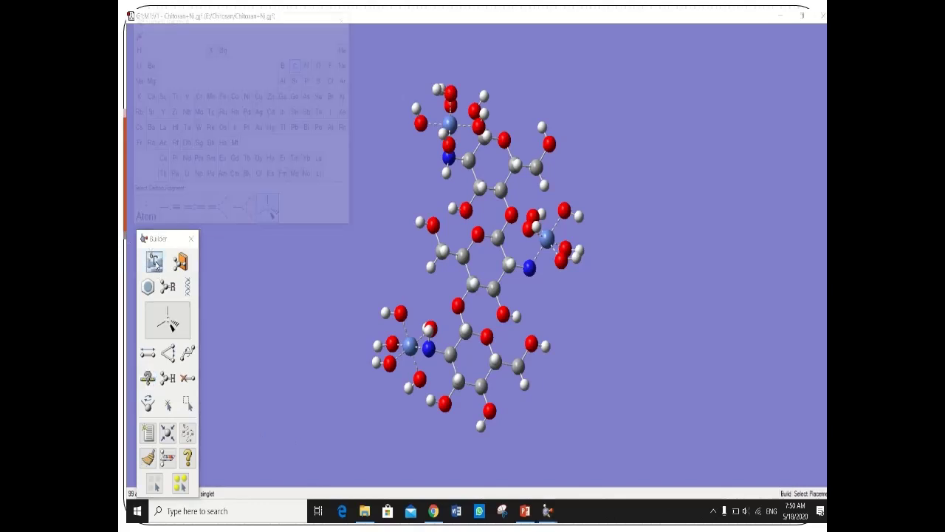
left_click(299, 130)
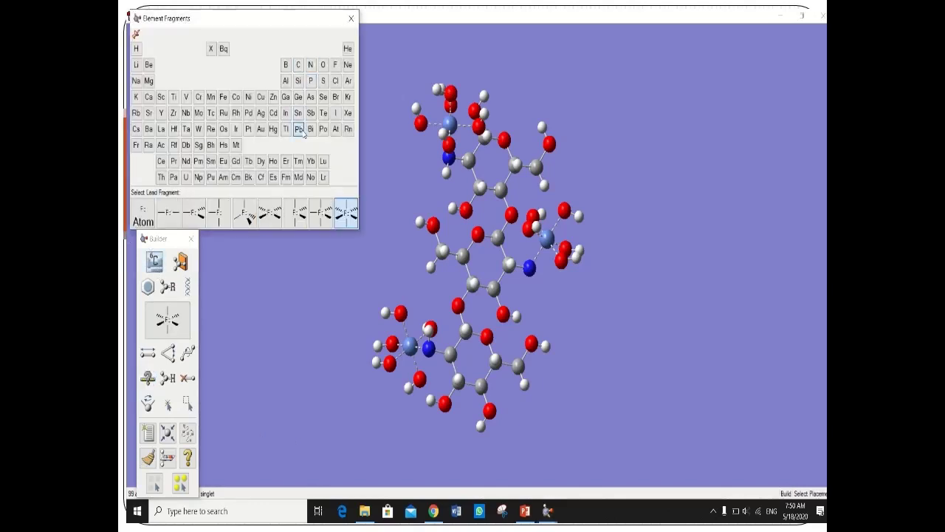
double_click(144, 214)
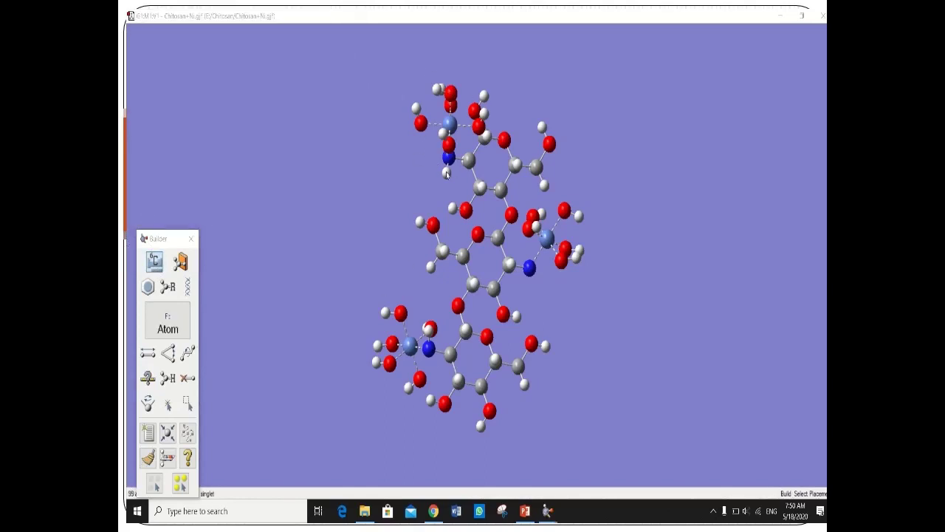
left_click(411, 348)
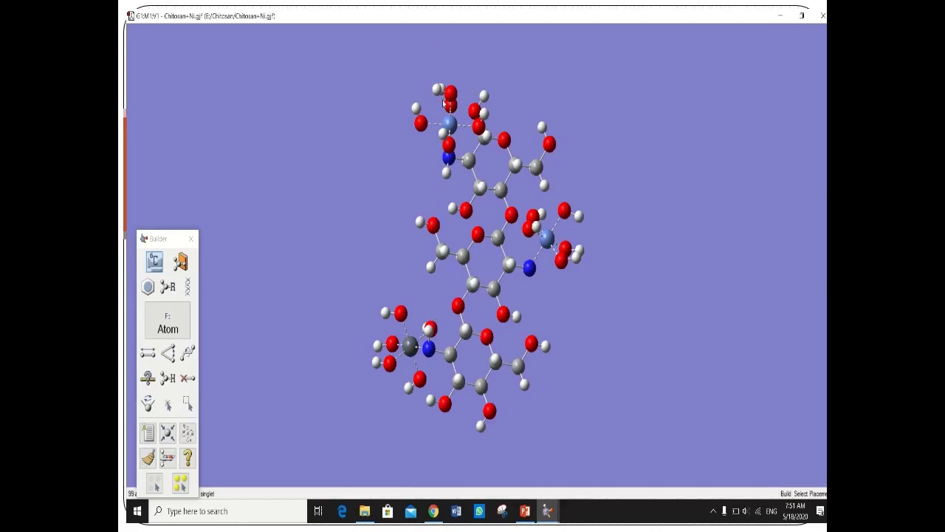
left_click(451, 126)
left_click(547, 238)
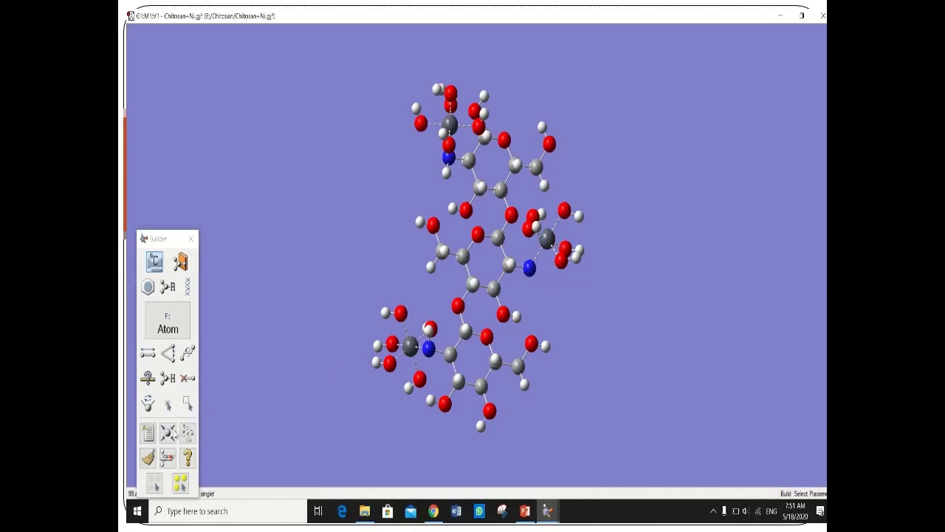
Step: Open the Gaussian calculation setup for the lead complex and bring up its method settings
left_click(168, 433)
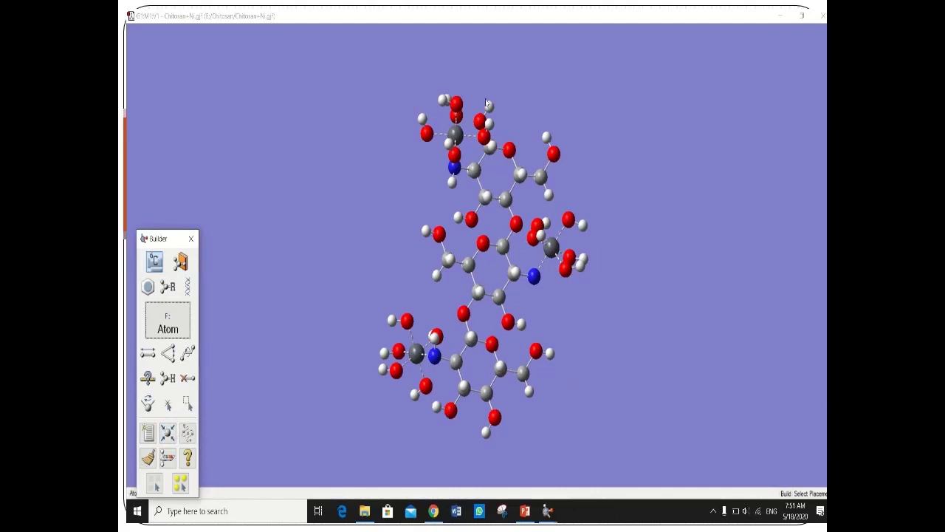
left_click(801, 16)
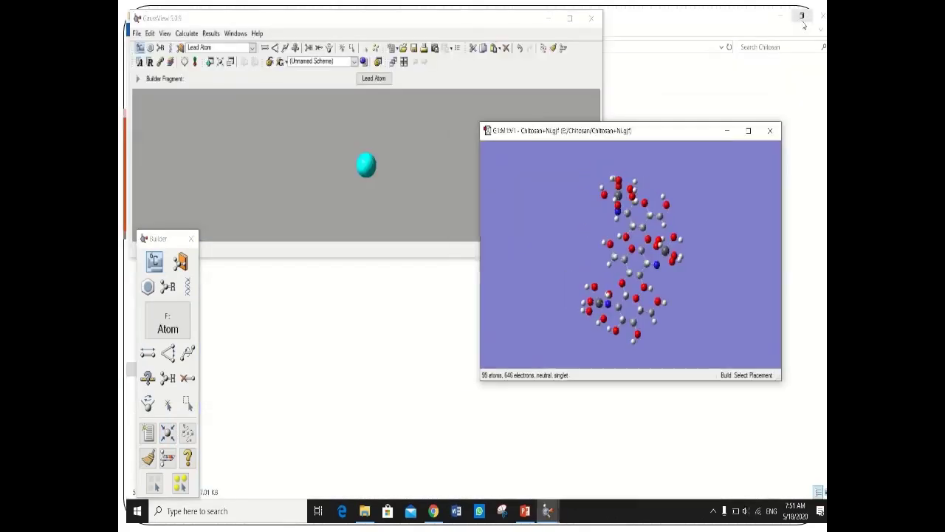
right_click(551, 242)
mouse_move(566, 297)
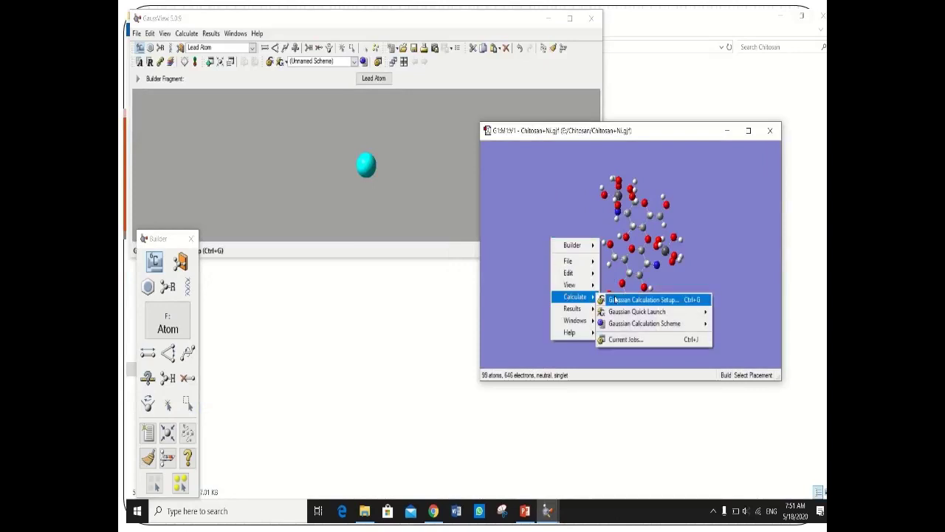
left_click(616, 299)
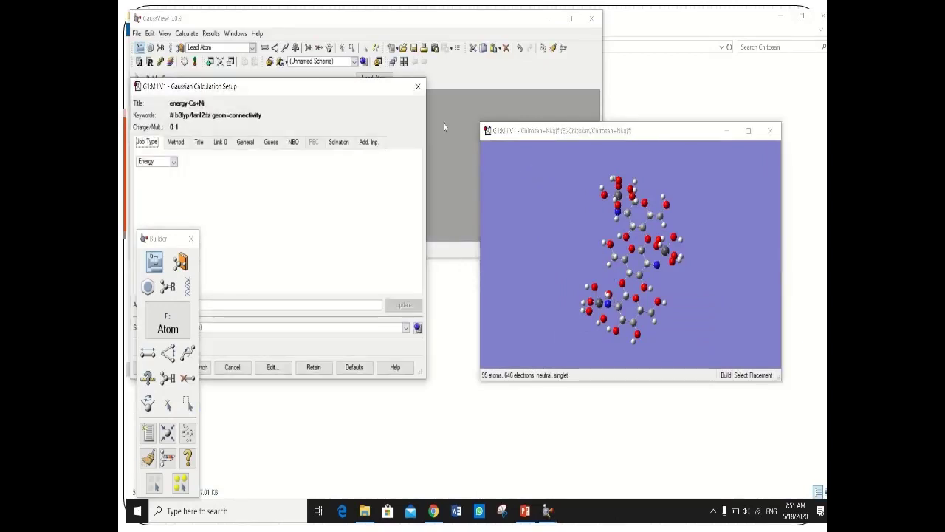
left_click_drag(362, 88, 506, 94)
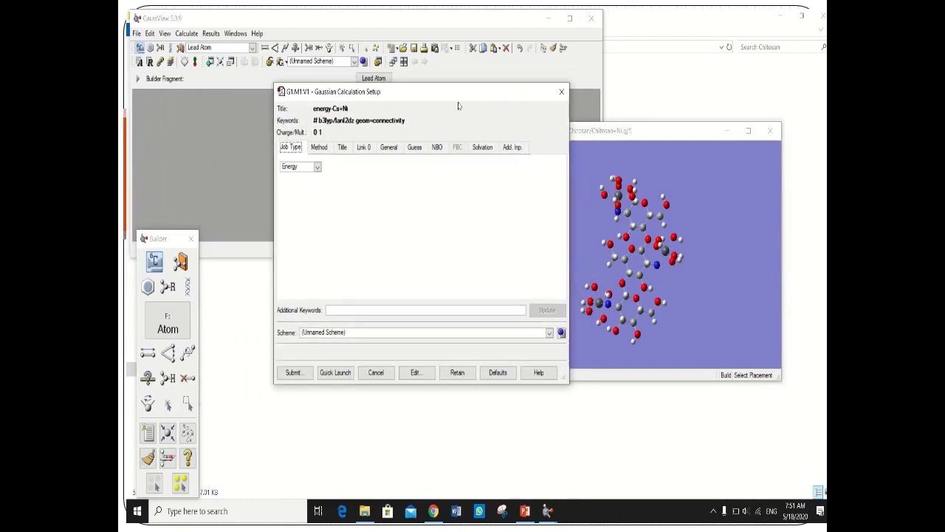
left_click(320, 148)
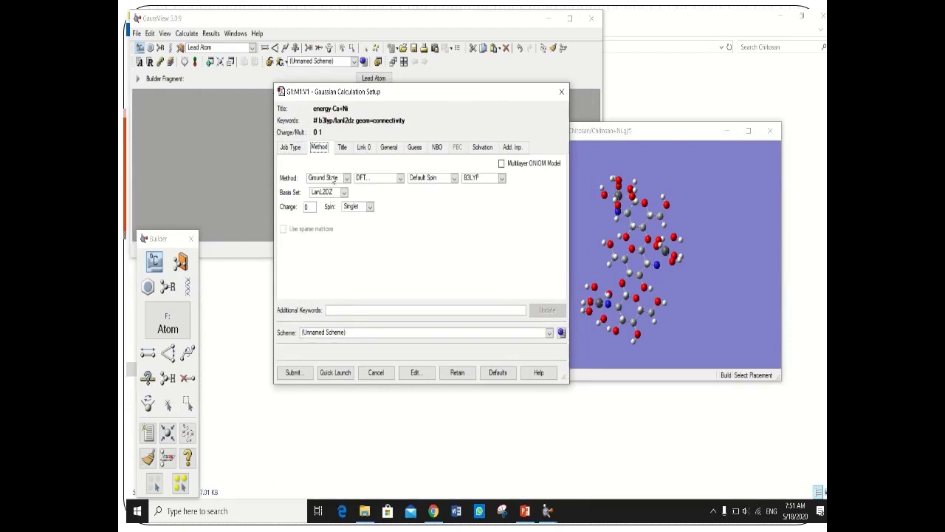
Step: Change the job title to energy-Cs+Pb
left_click(342, 147)
left_click(318, 177)
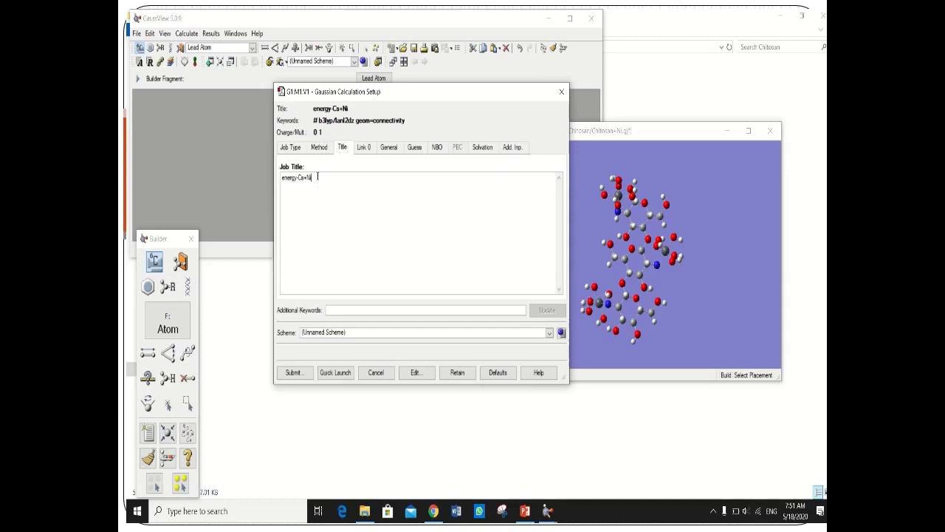
key("BackSpace")
type("Pb")
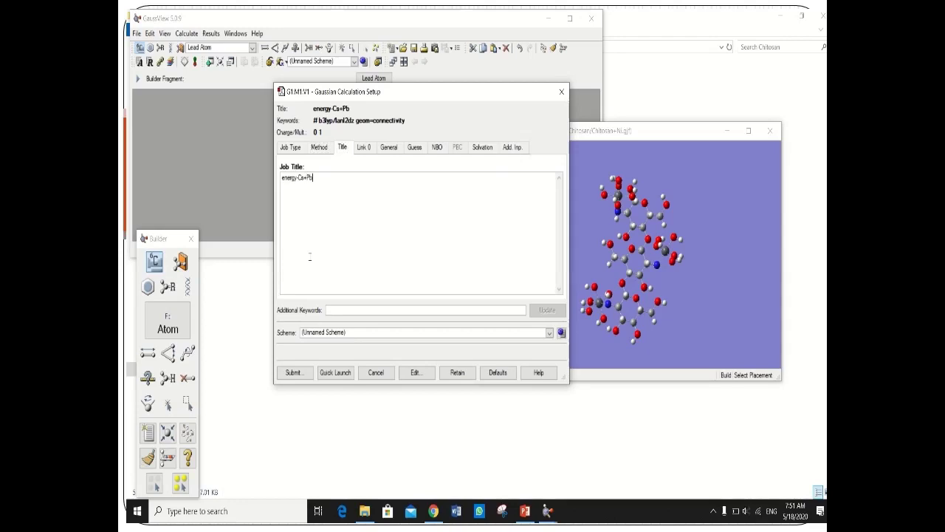
Step: Save the calculation as the Gaussian input file Chitosan+Pb in the Chitosan folder for editing, and close its text
left_click(420, 374)
left_click(398, 252)
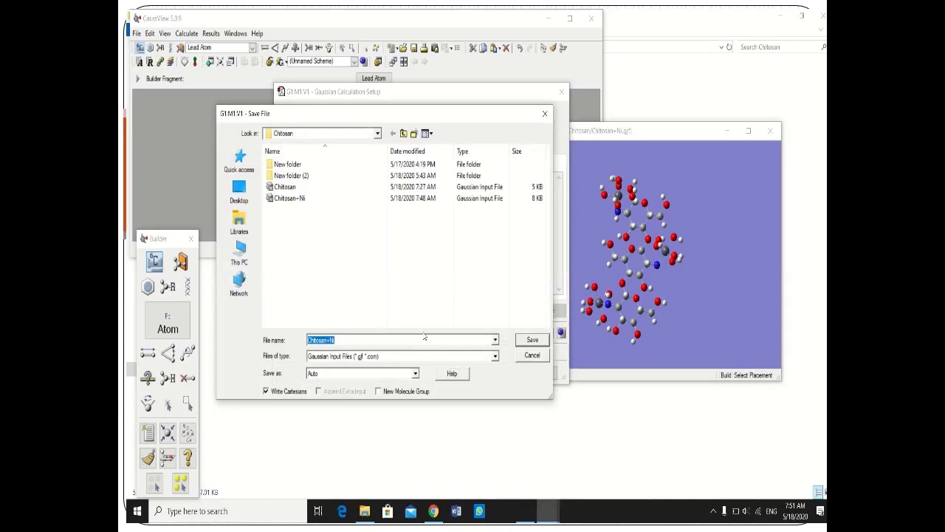
left_click(341, 340)
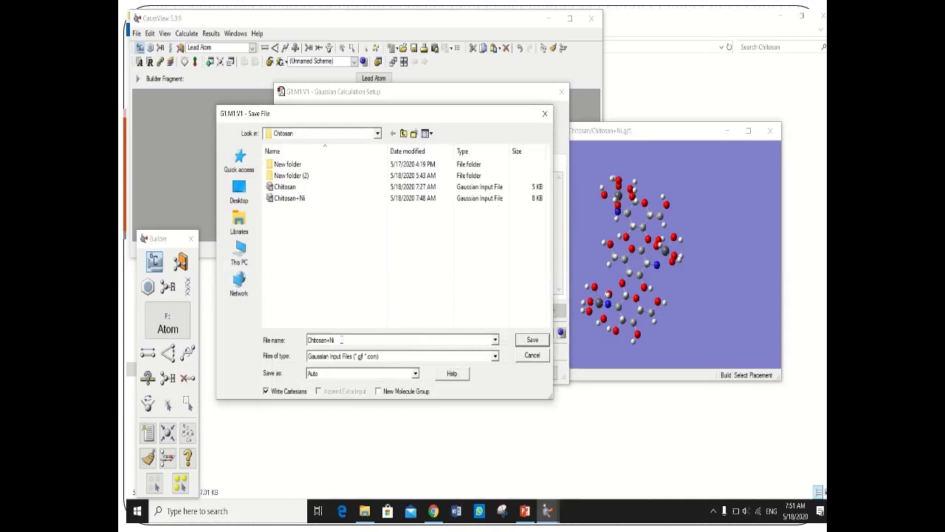
key("BackSpace")
key("BackSpace")
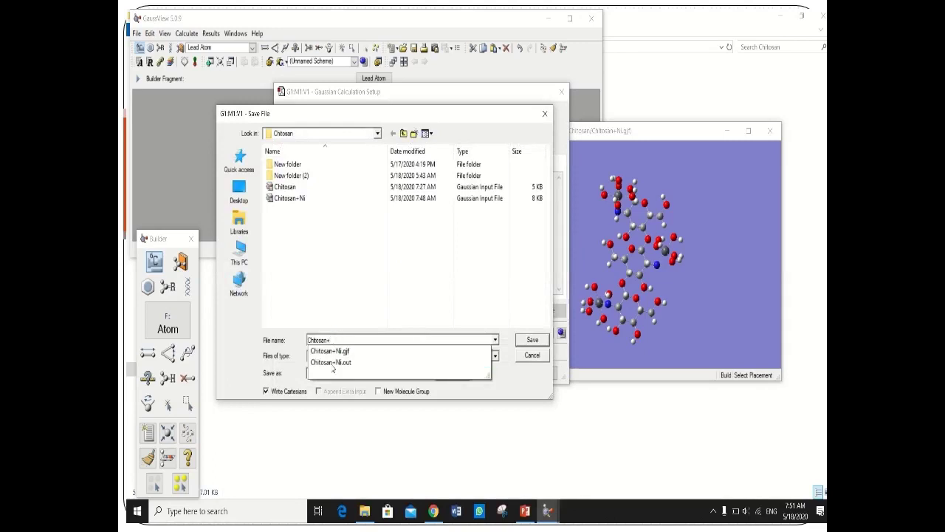
type("Pb")
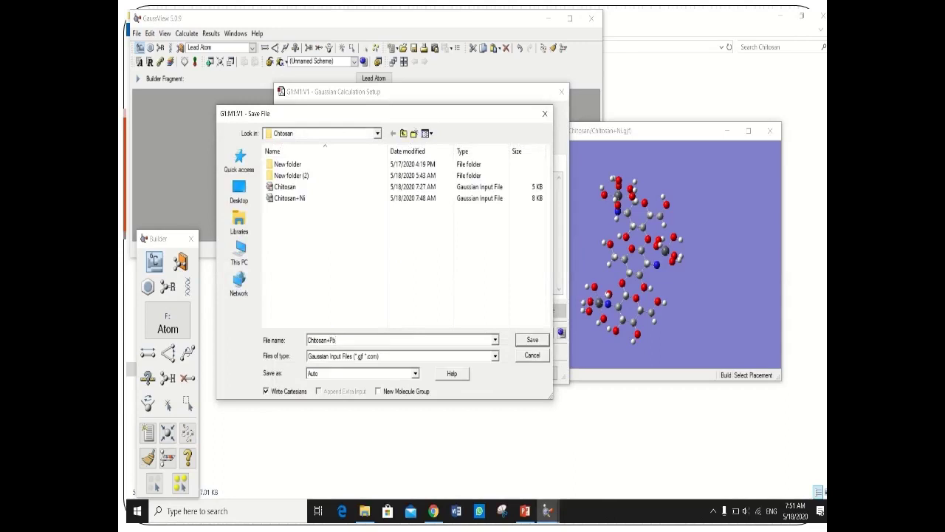
left_click(532, 341)
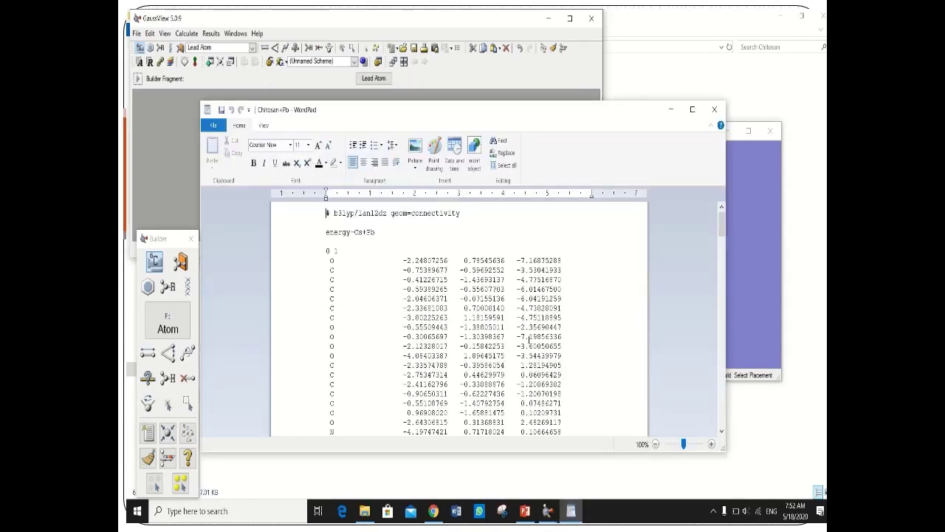
left_click(715, 110)
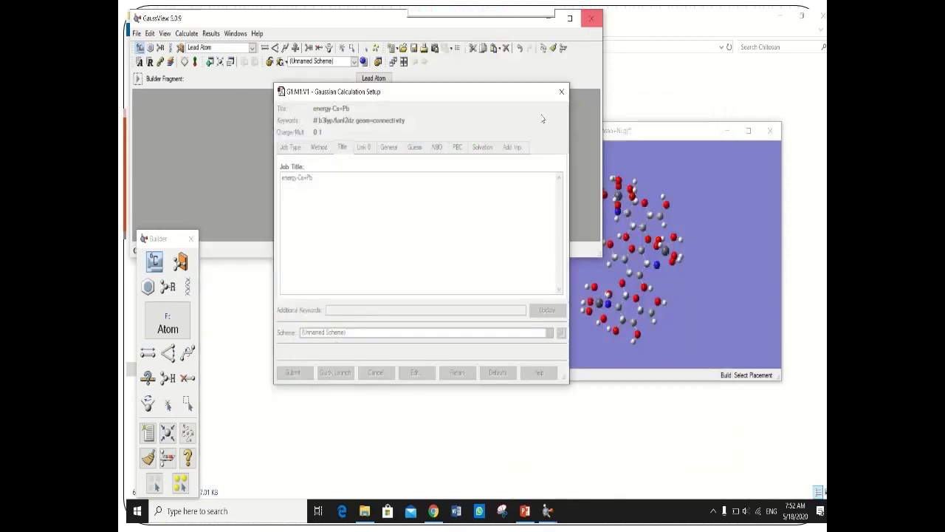
Step: Close GaussView with its open calculation setup and locate the Chitosan+Pb input file in the Chitosan folder
left_click(596, 22)
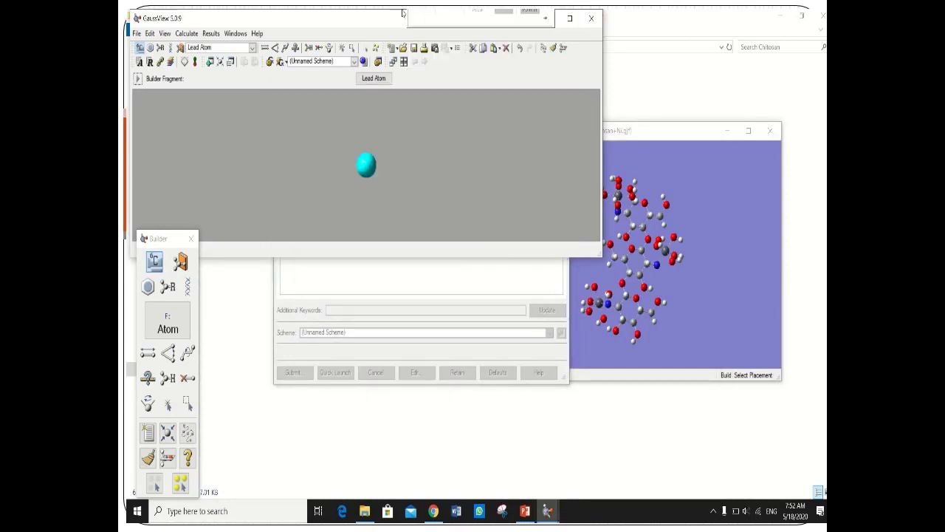
key("alt+F4")
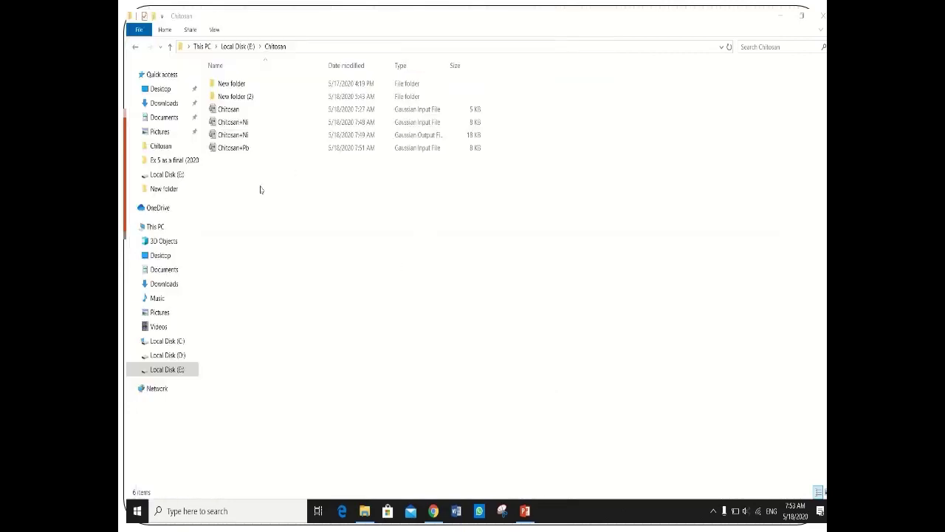
left_click(249, 148)
Step: Launch Gaussian 09W and load the Chitosan+Pb input file from the Chitosan folder
left_click(137, 510)
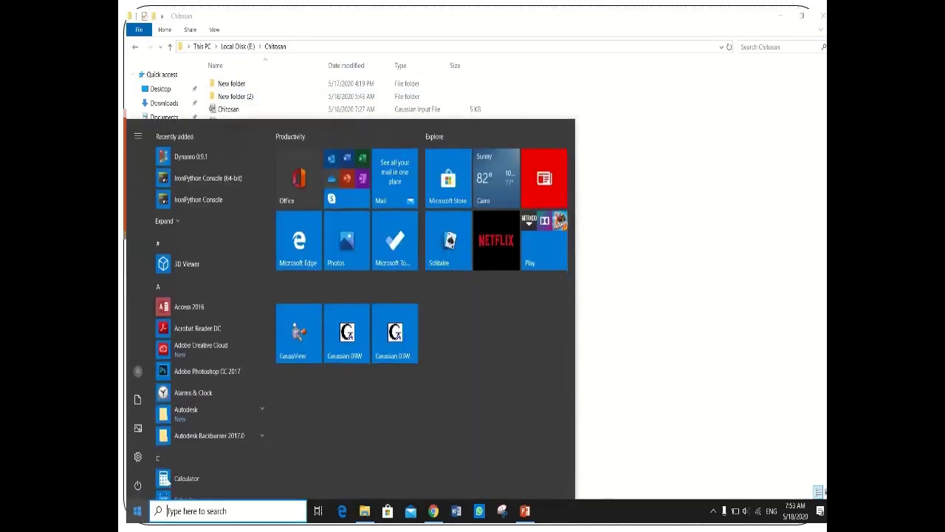
left_click(358, 337)
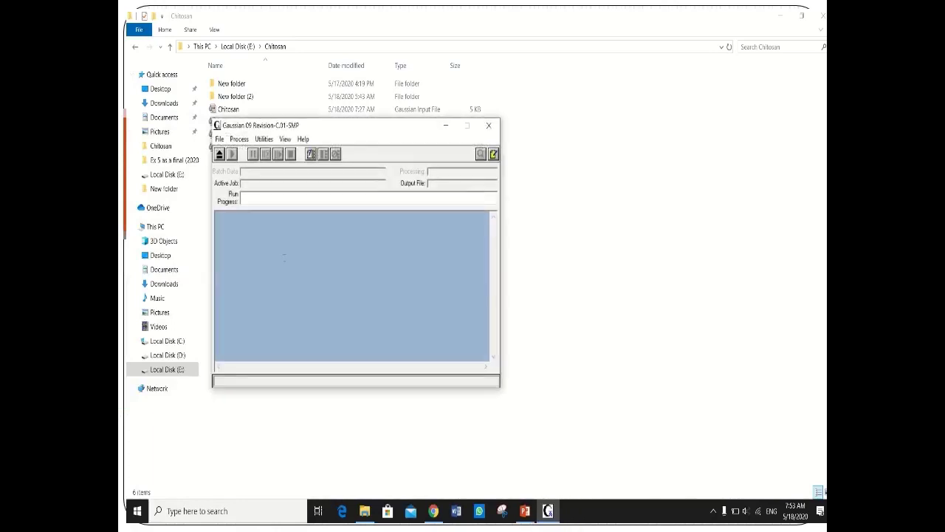
left_click(219, 140)
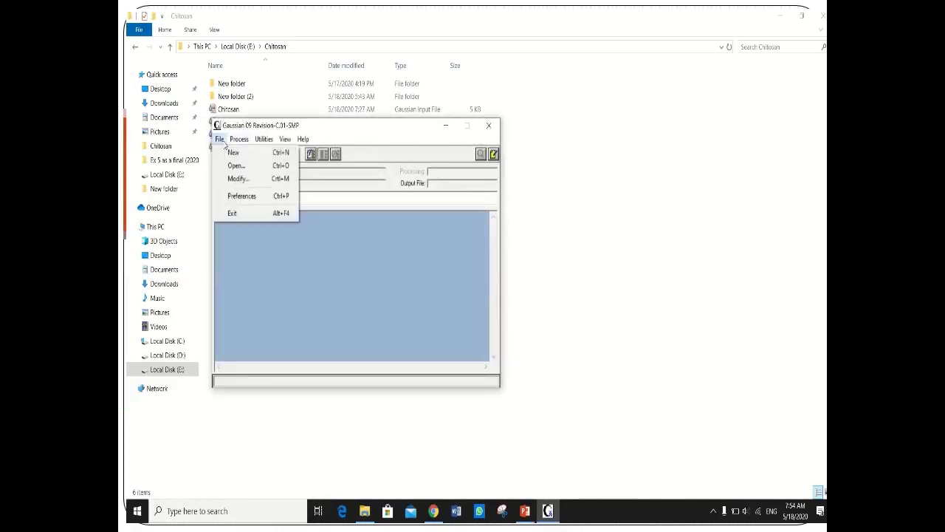
left_click(235, 166)
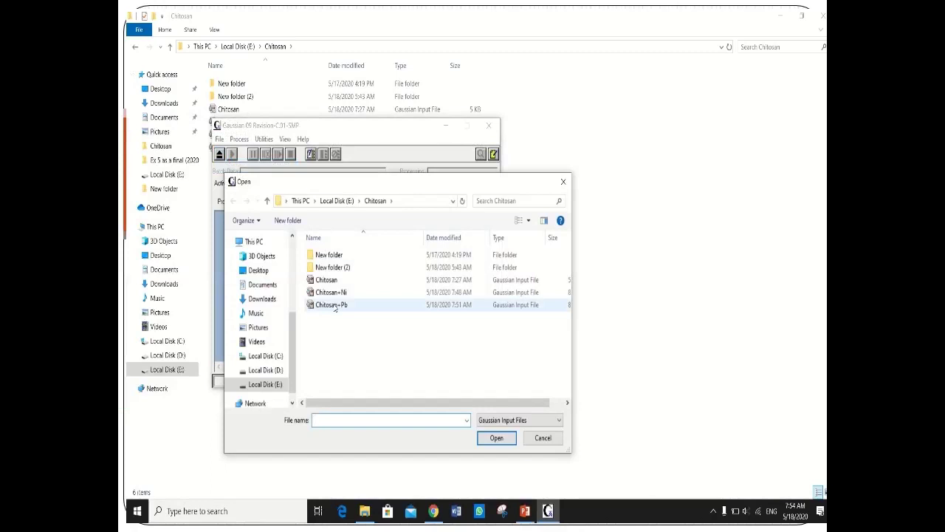
left_click(333, 305)
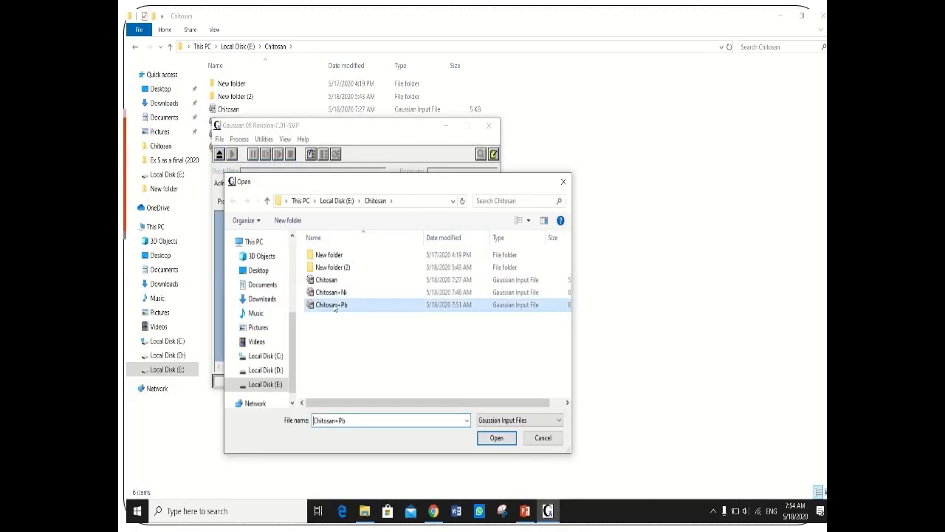
left_click(497, 439)
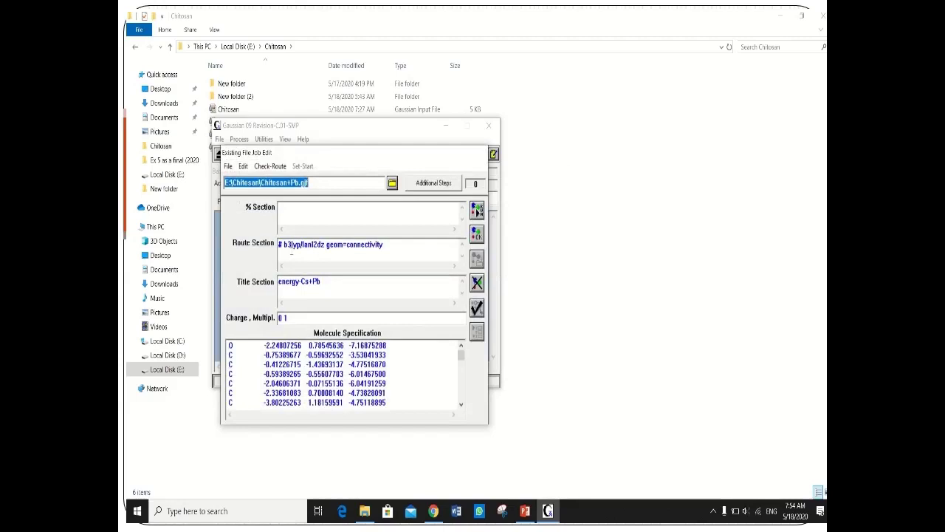
Step: Run the lead complex job with its output saved as Chitosan+Pb in the Chitosan folder on drive E, and close Gaussian
left_click(477, 211)
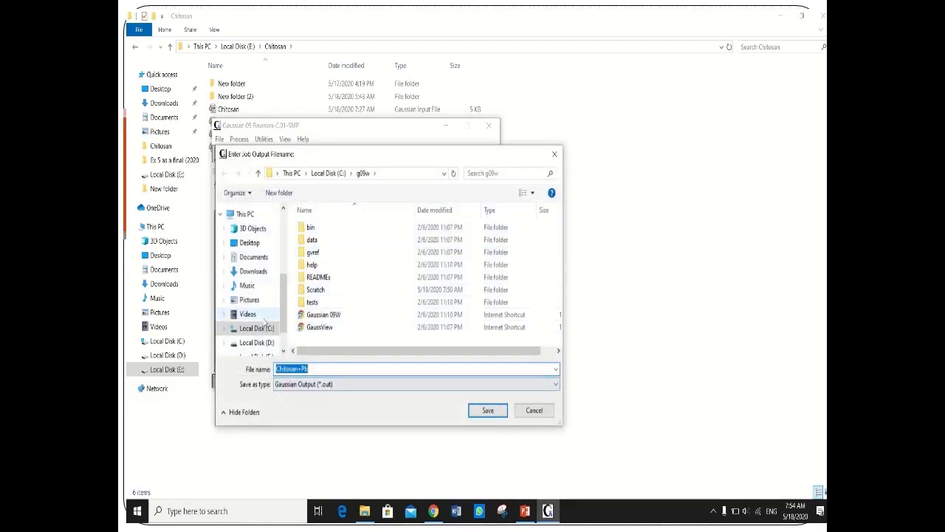
scroll(264, 319, "down", 1)
left_click(265, 339)
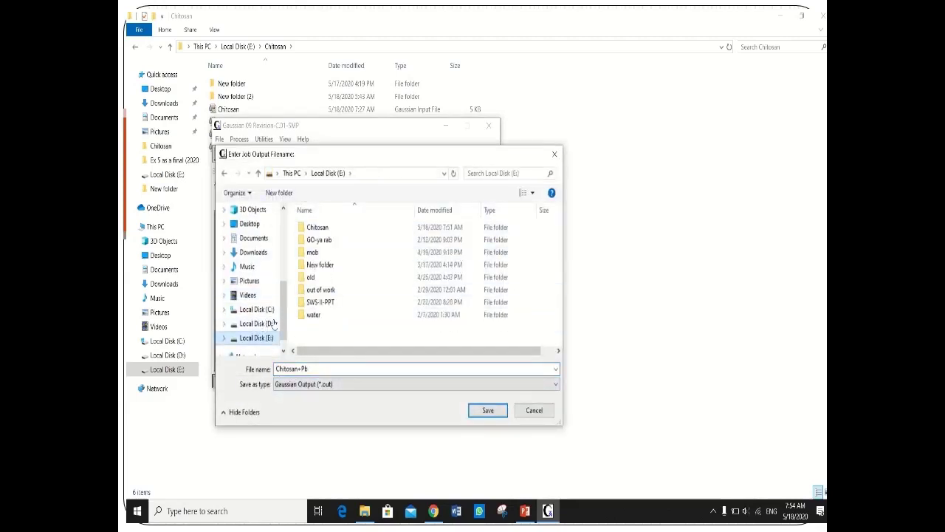
double_click(318, 227)
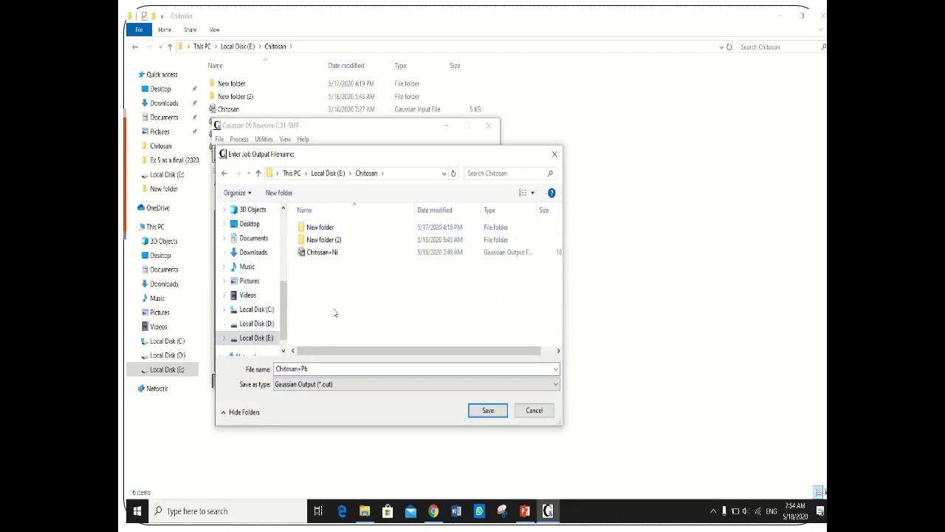
left_click(486, 411)
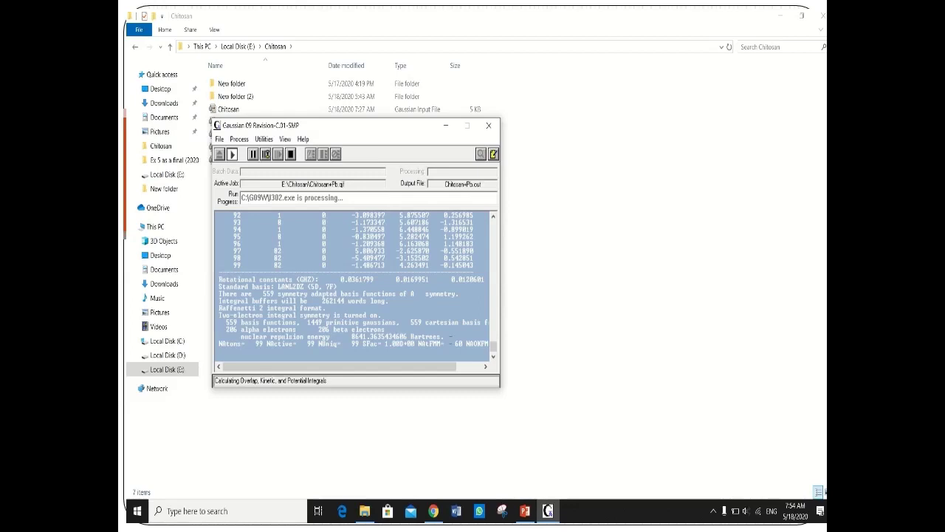
left_click(489, 127)
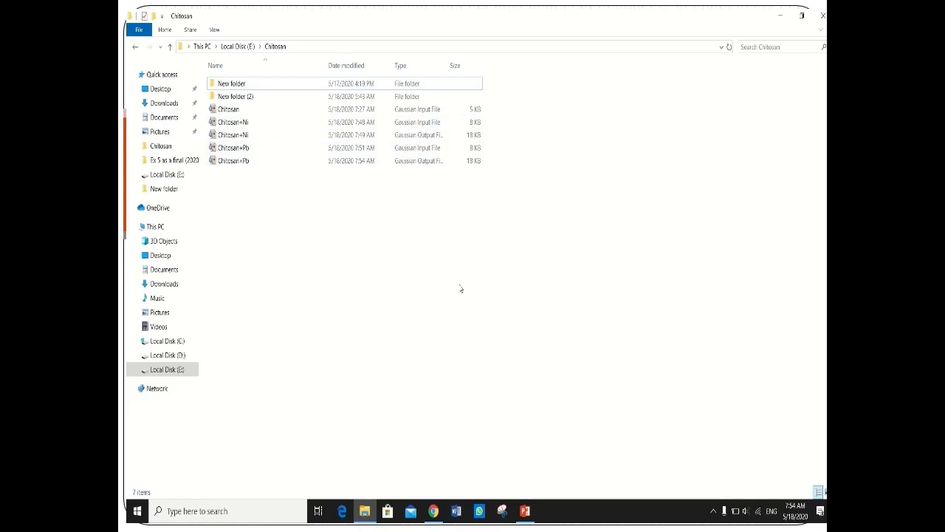
left_click(423, 28)
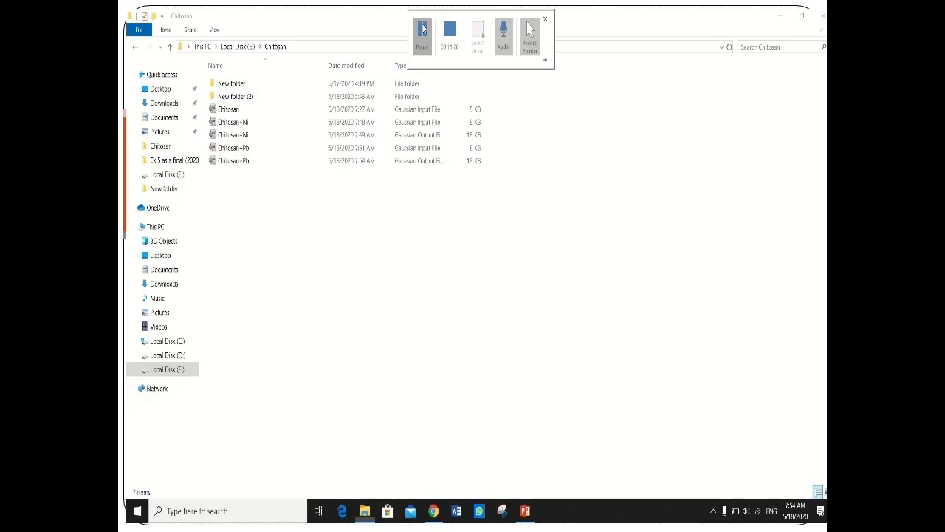